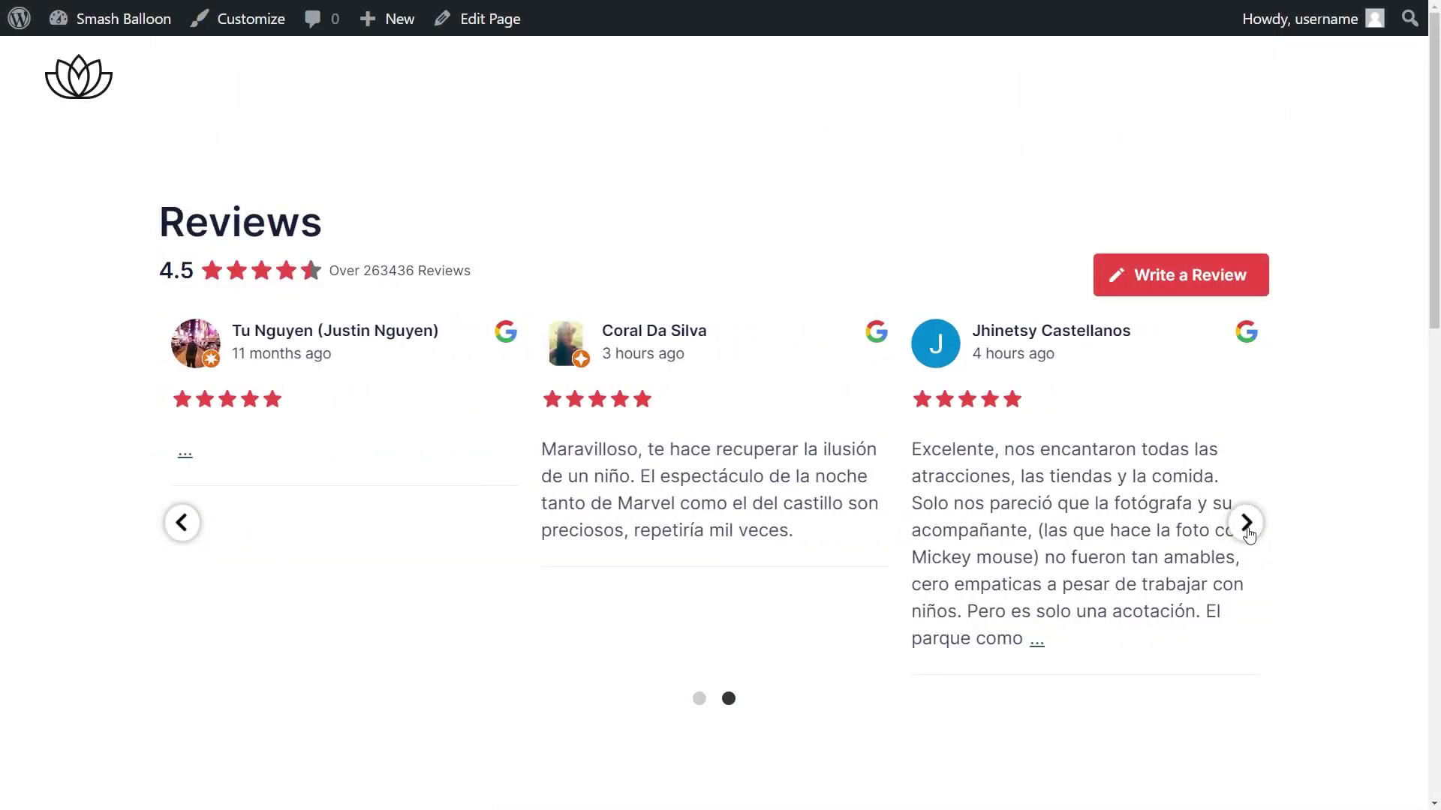
left_click(1246, 523)
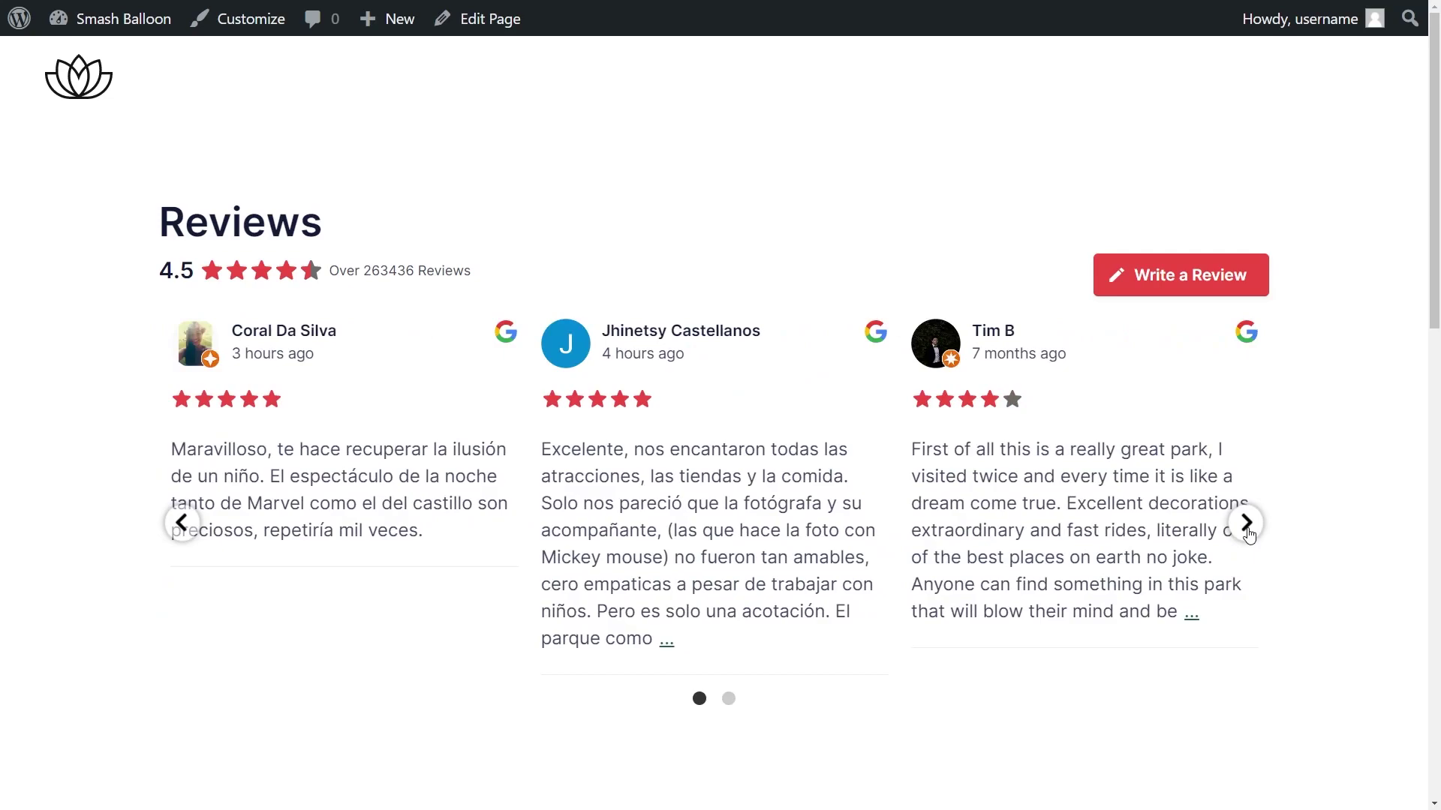
left_click(1246, 525)
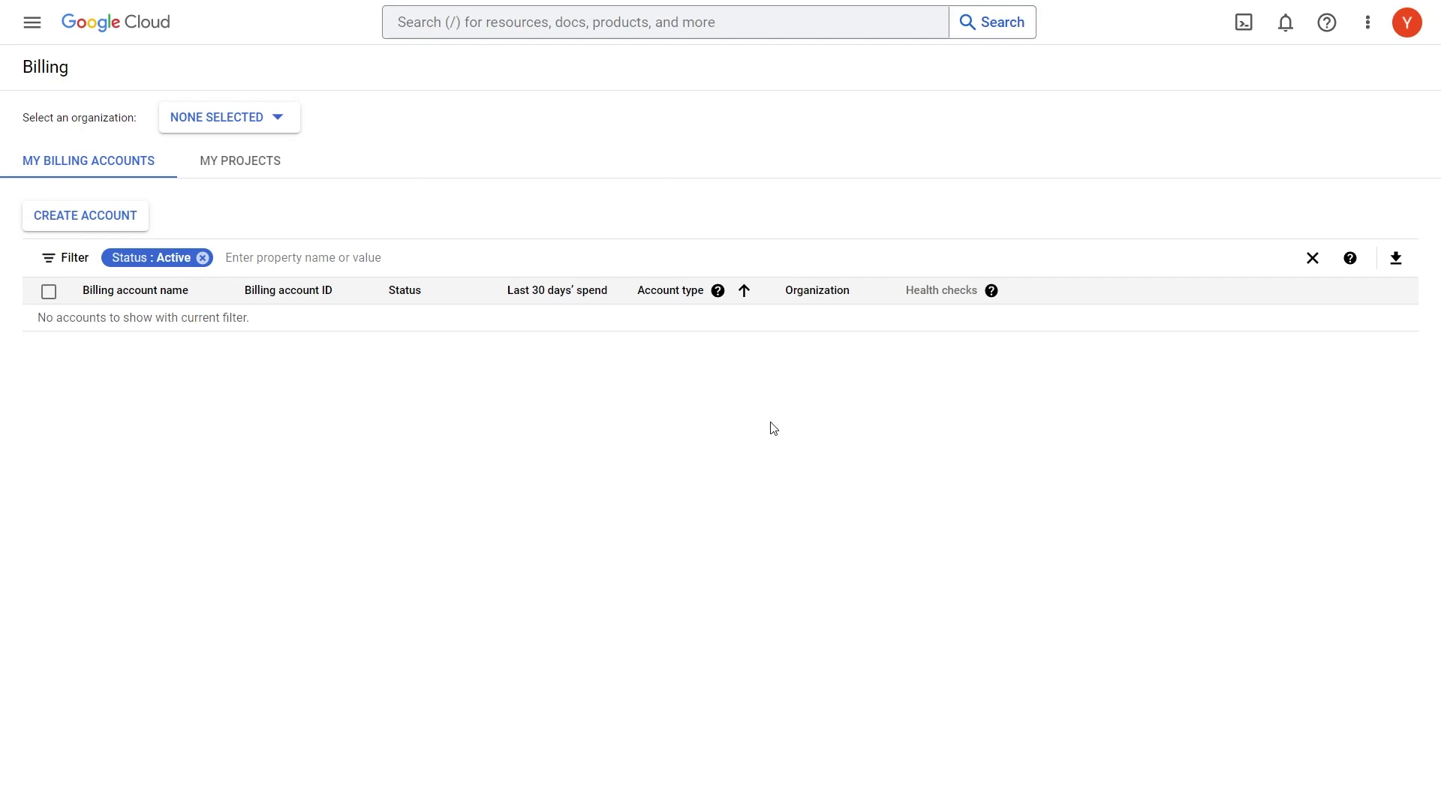
In Google Cloud, create the billing account My Billing Account 2 for New Zealand and submit its billing profile to enable billing.
left_click(98, 227)
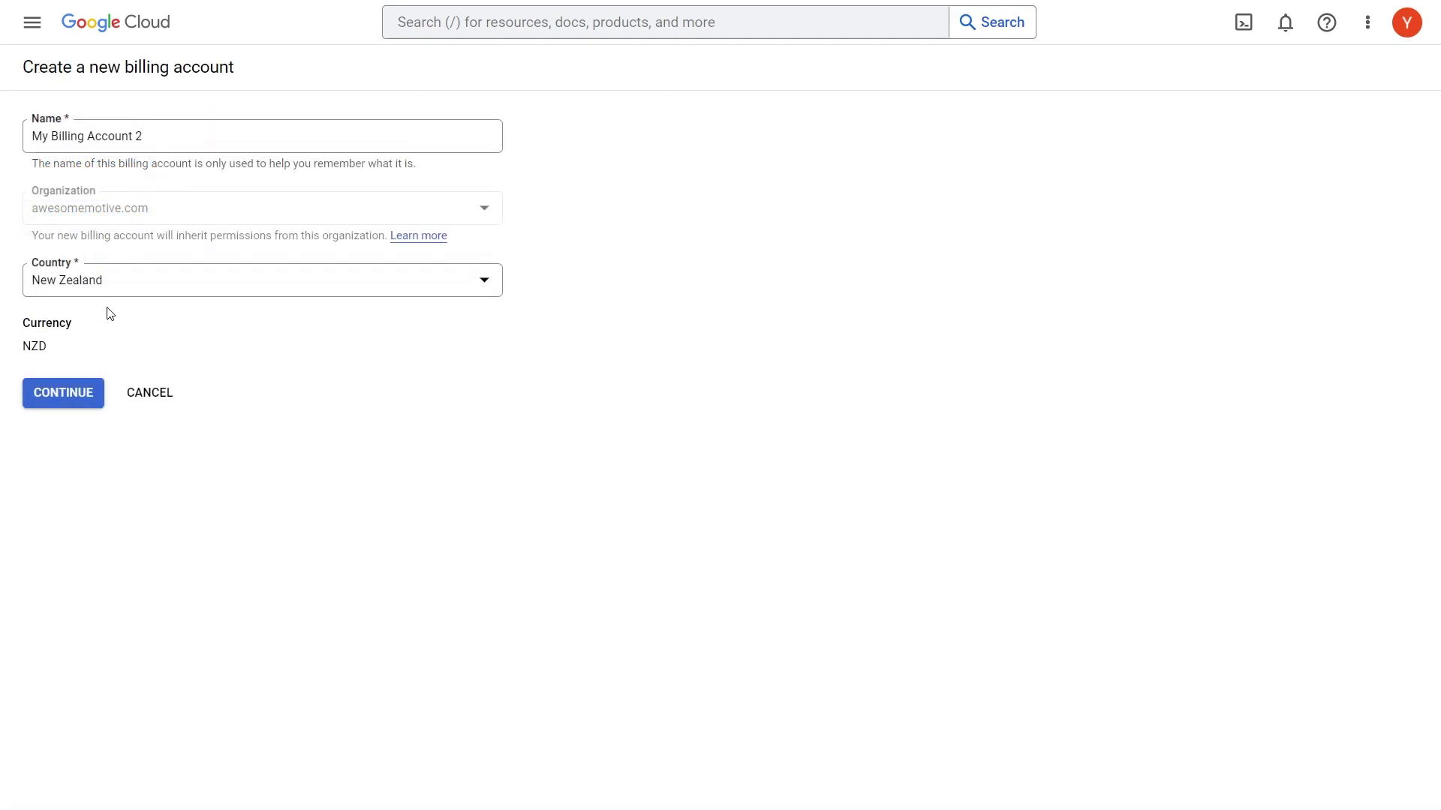
left_click(75, 395)
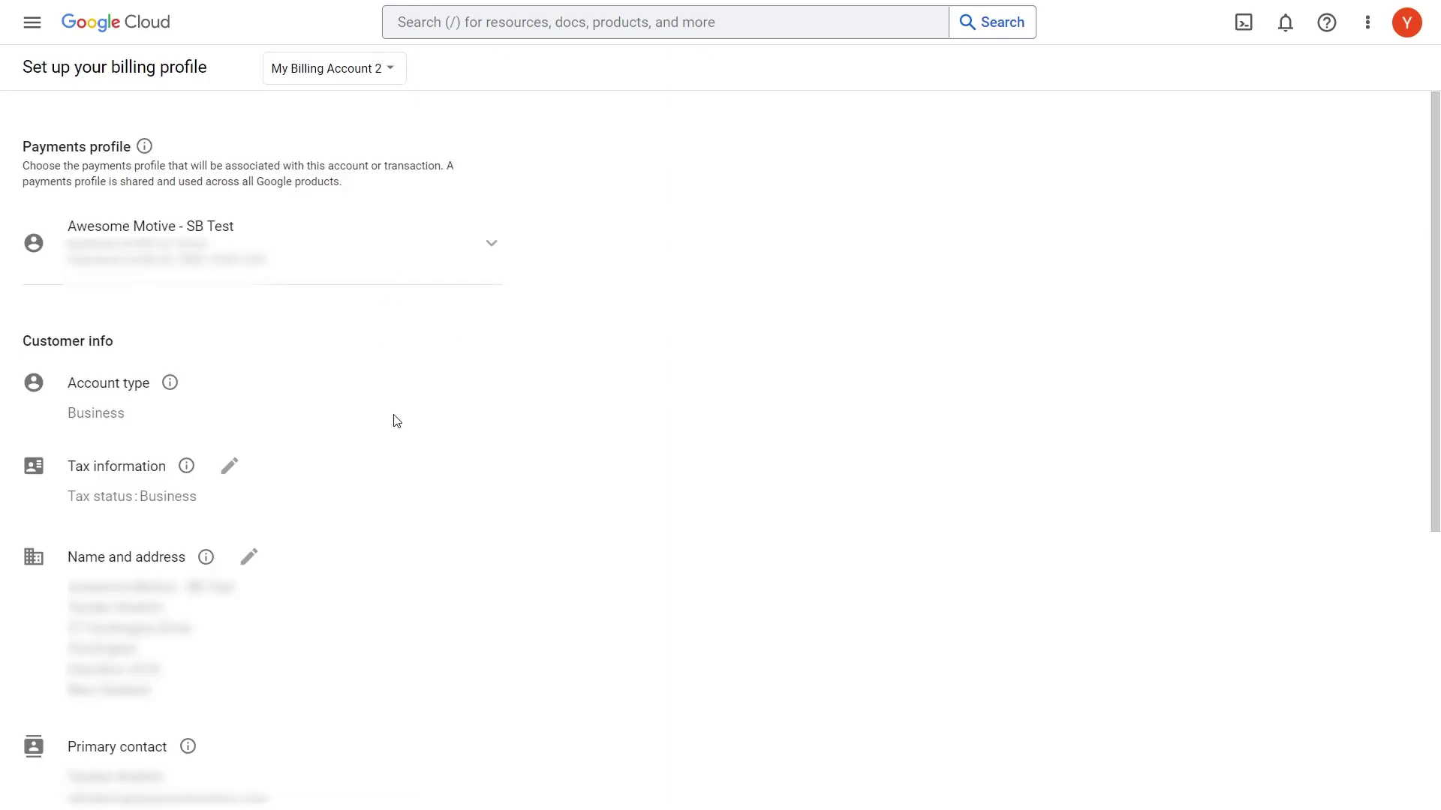
scroll(262, 353, "down", 2)
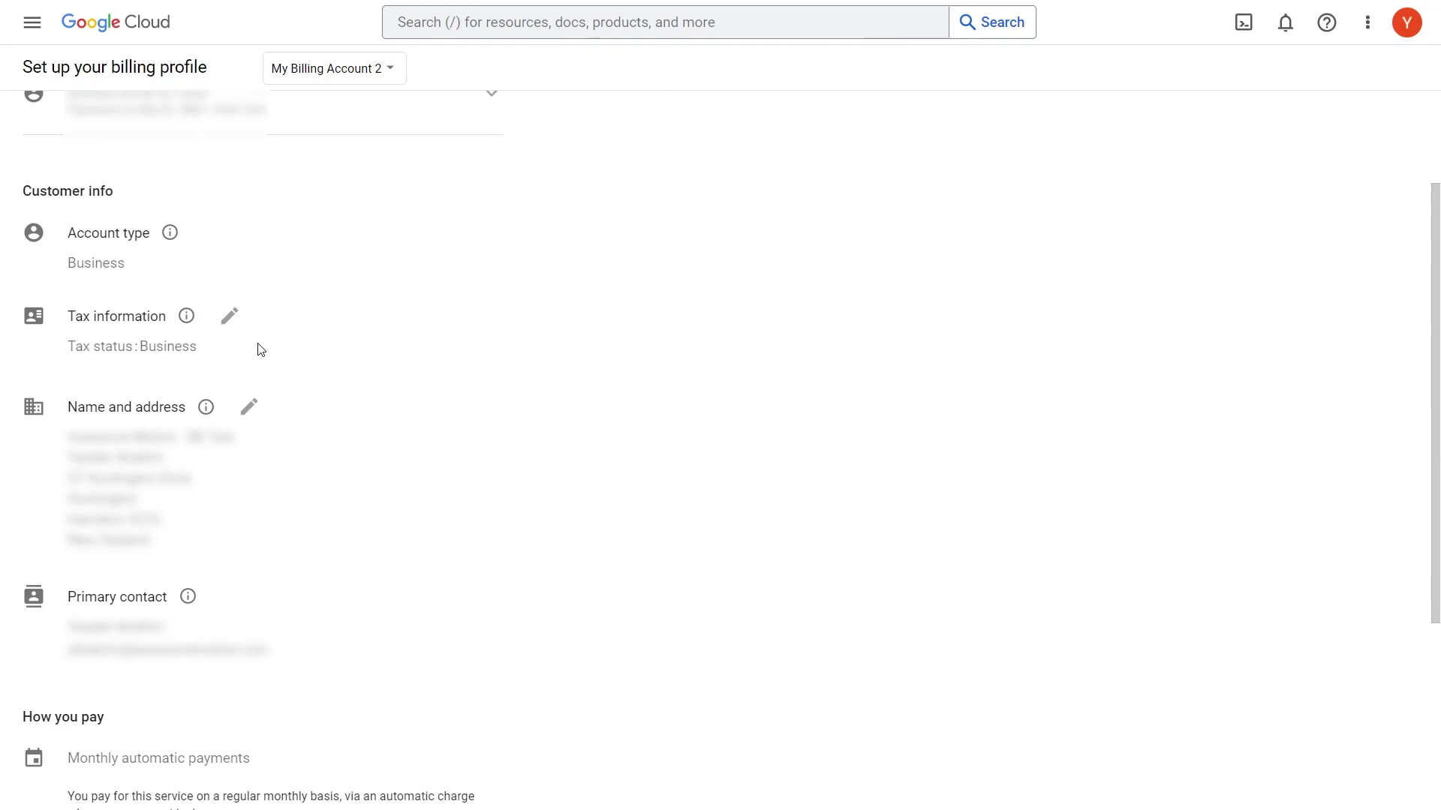
scroll(249, 497, "down", 2)
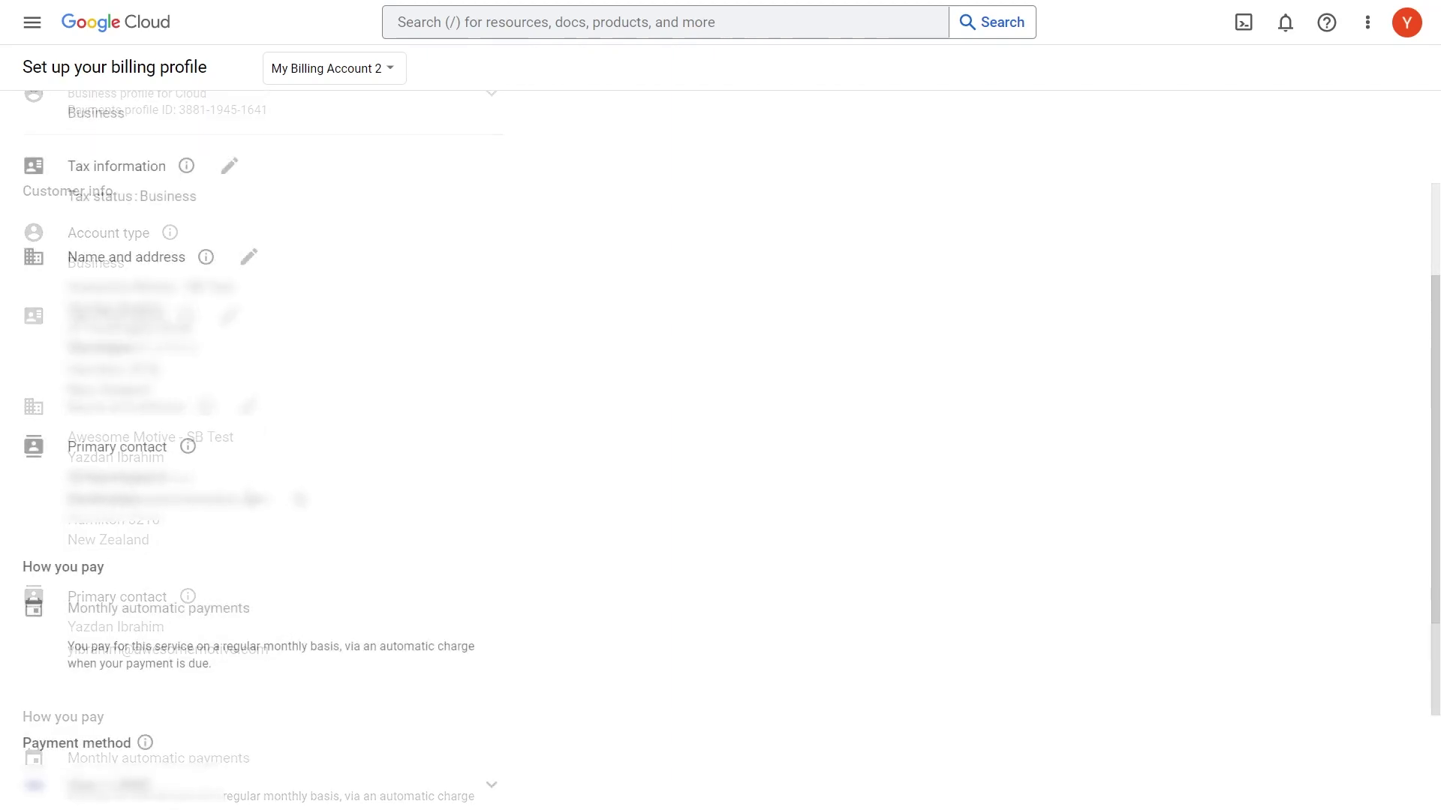
scroll(298, 495, "down", 2)
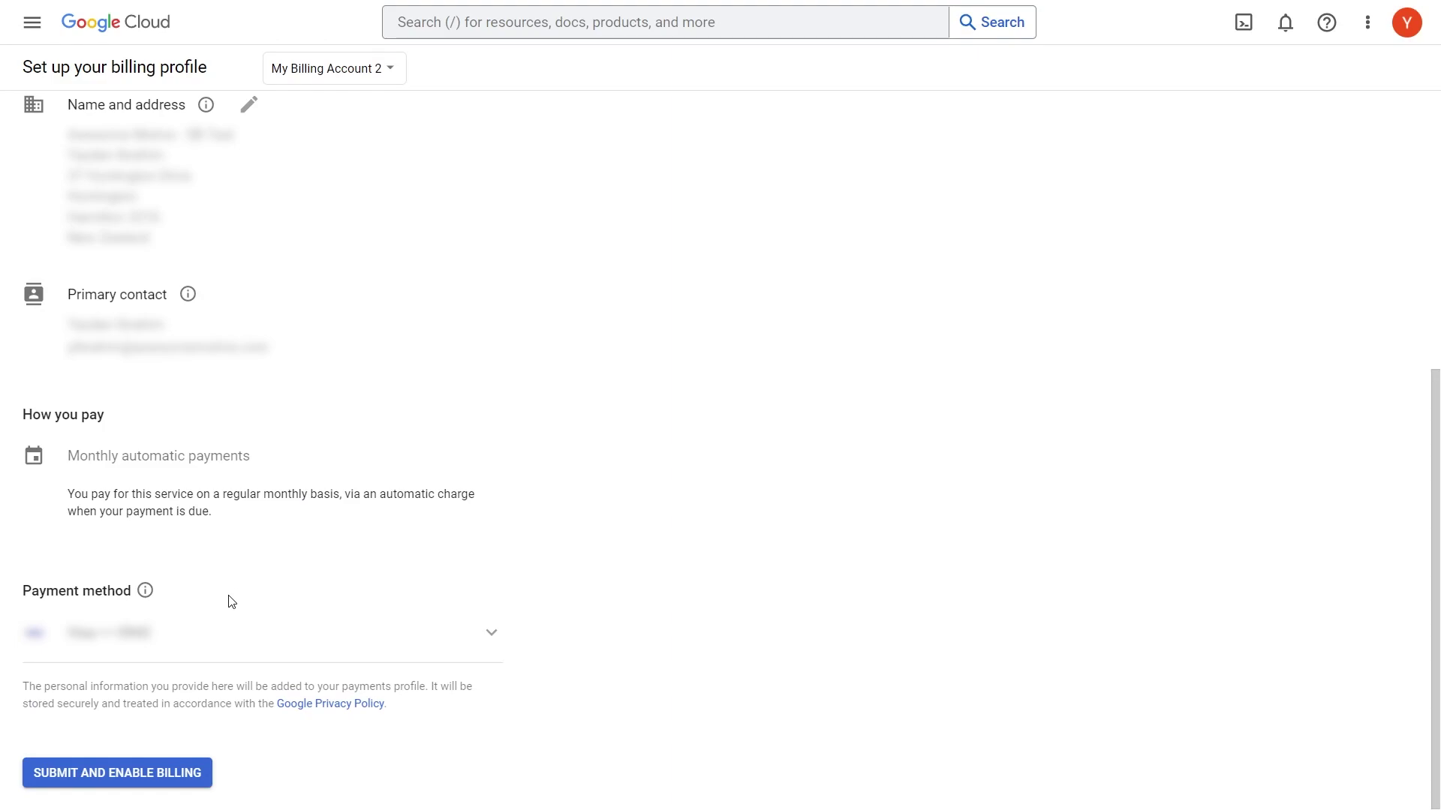
left_click(154, 775)
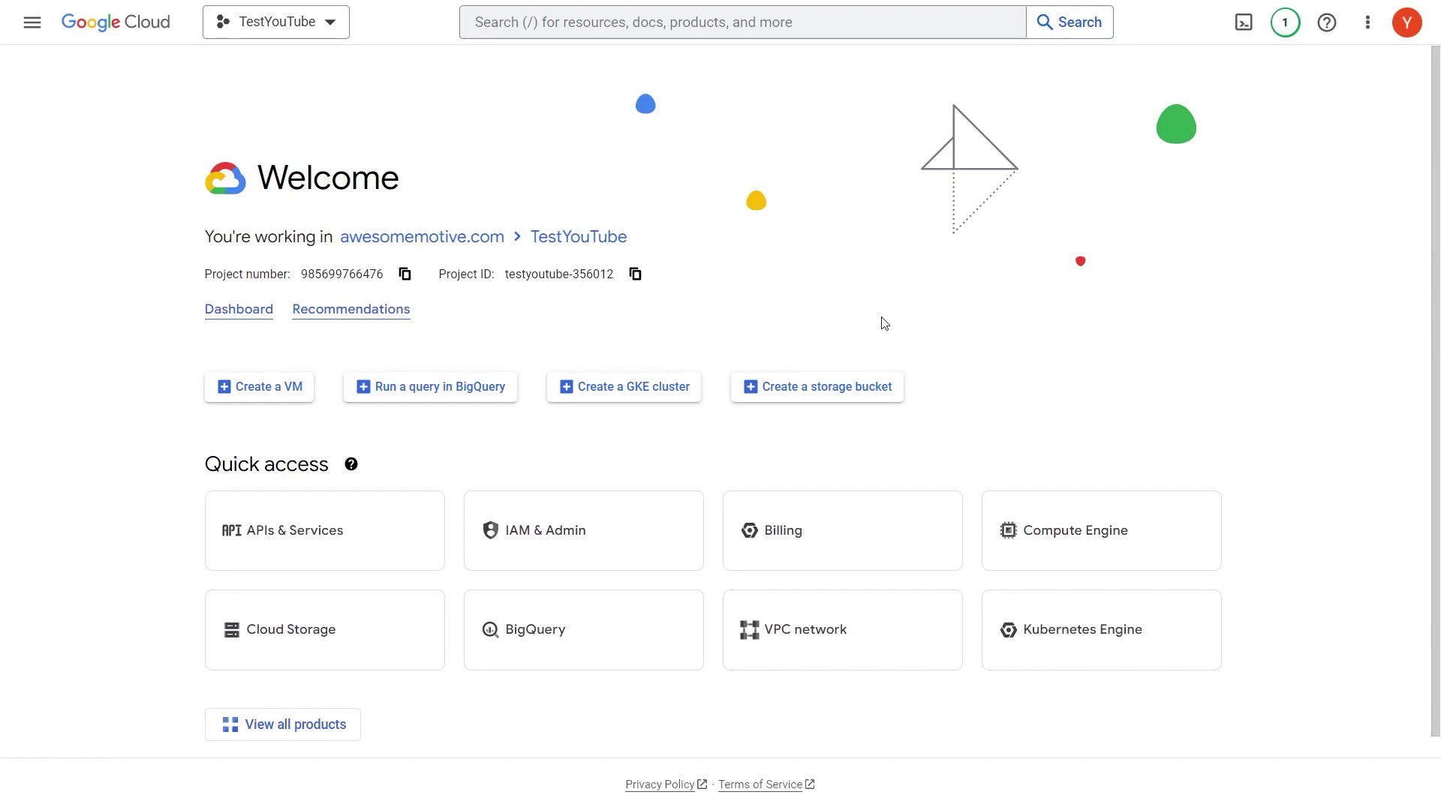
Search for Google Maps Platform within the TestYouTube project and open its credentials.
left_click(323, 35)
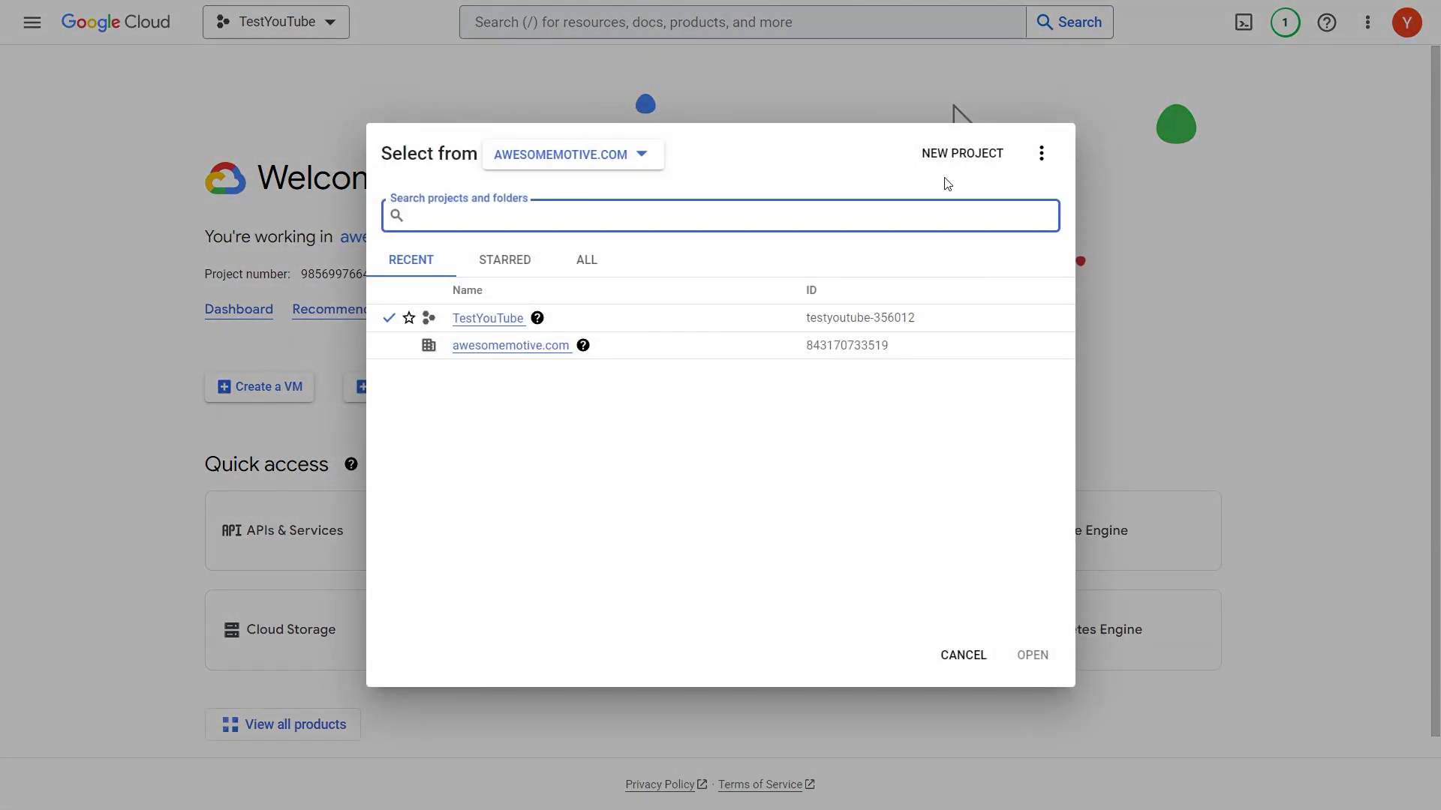
left_click(260, 58)
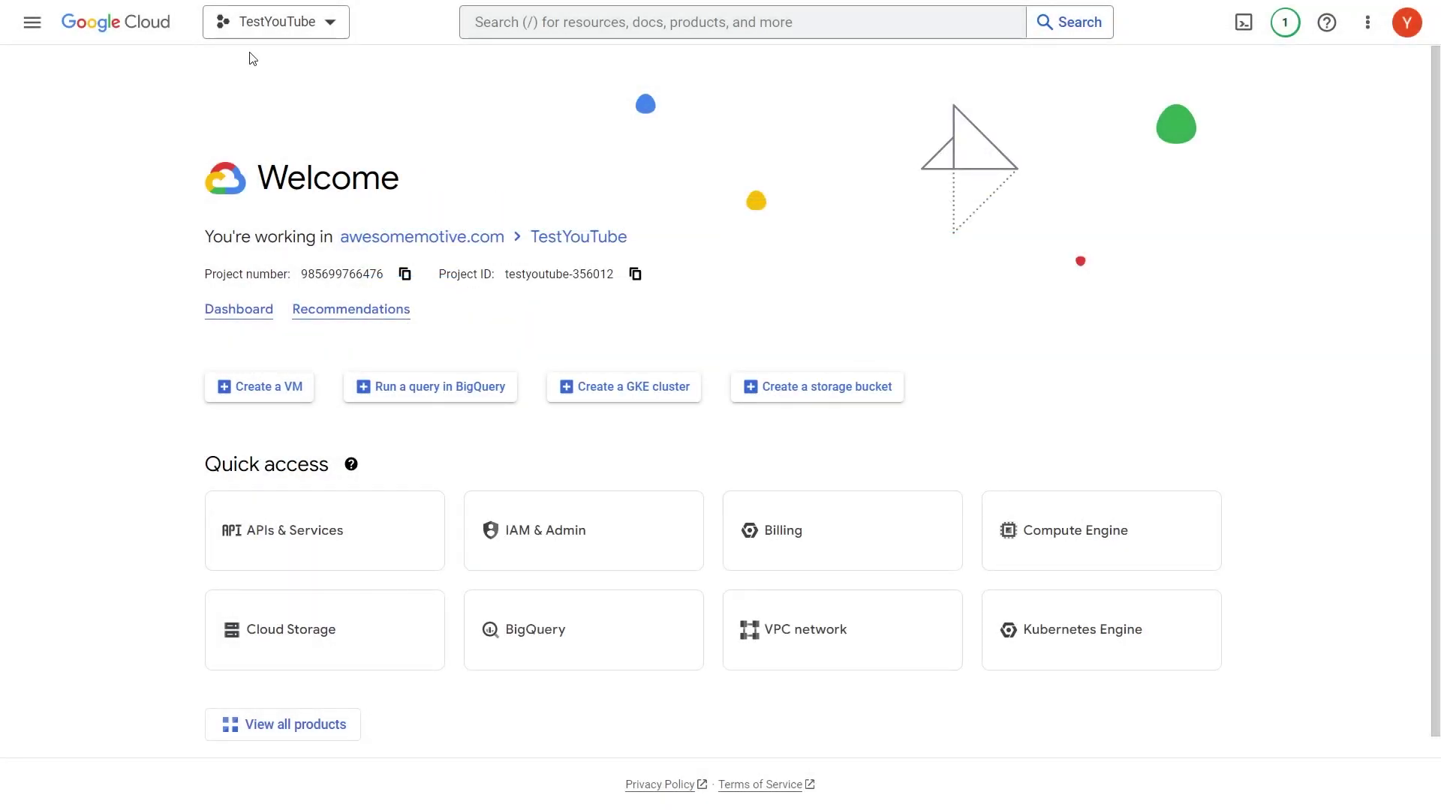
left_click(570, 21)
type("Google Maps Platform")
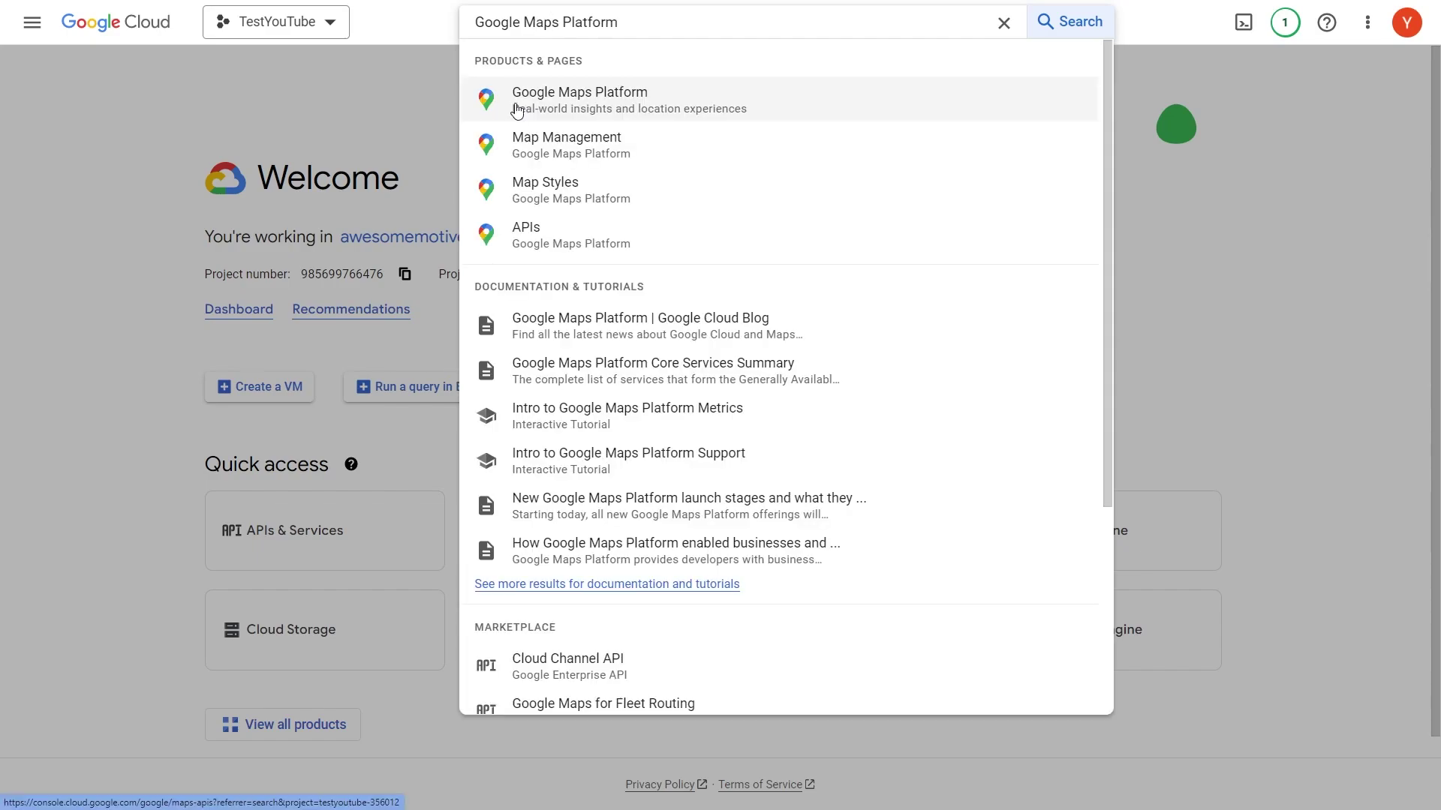
left_click(670, 107)
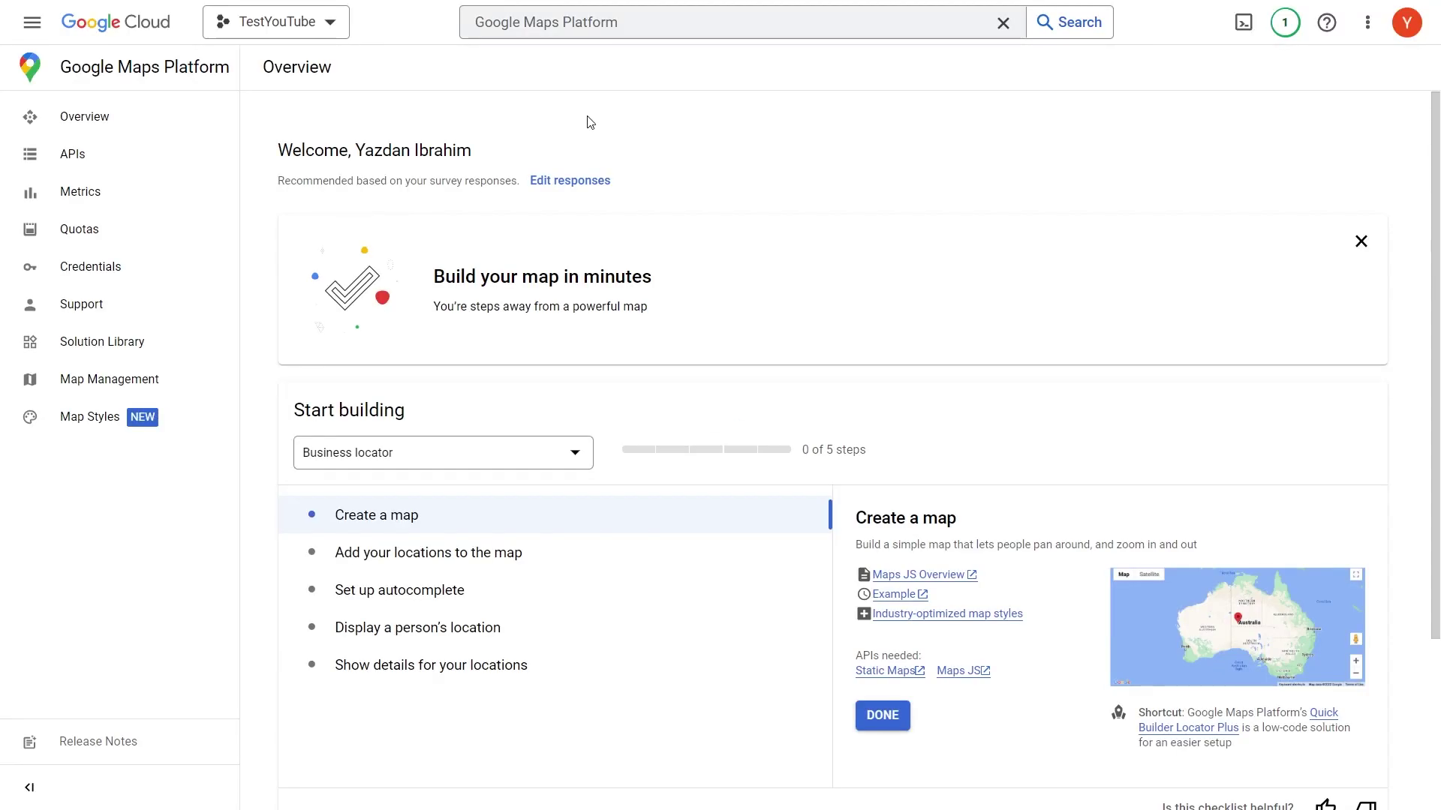
left_click(112, 270)
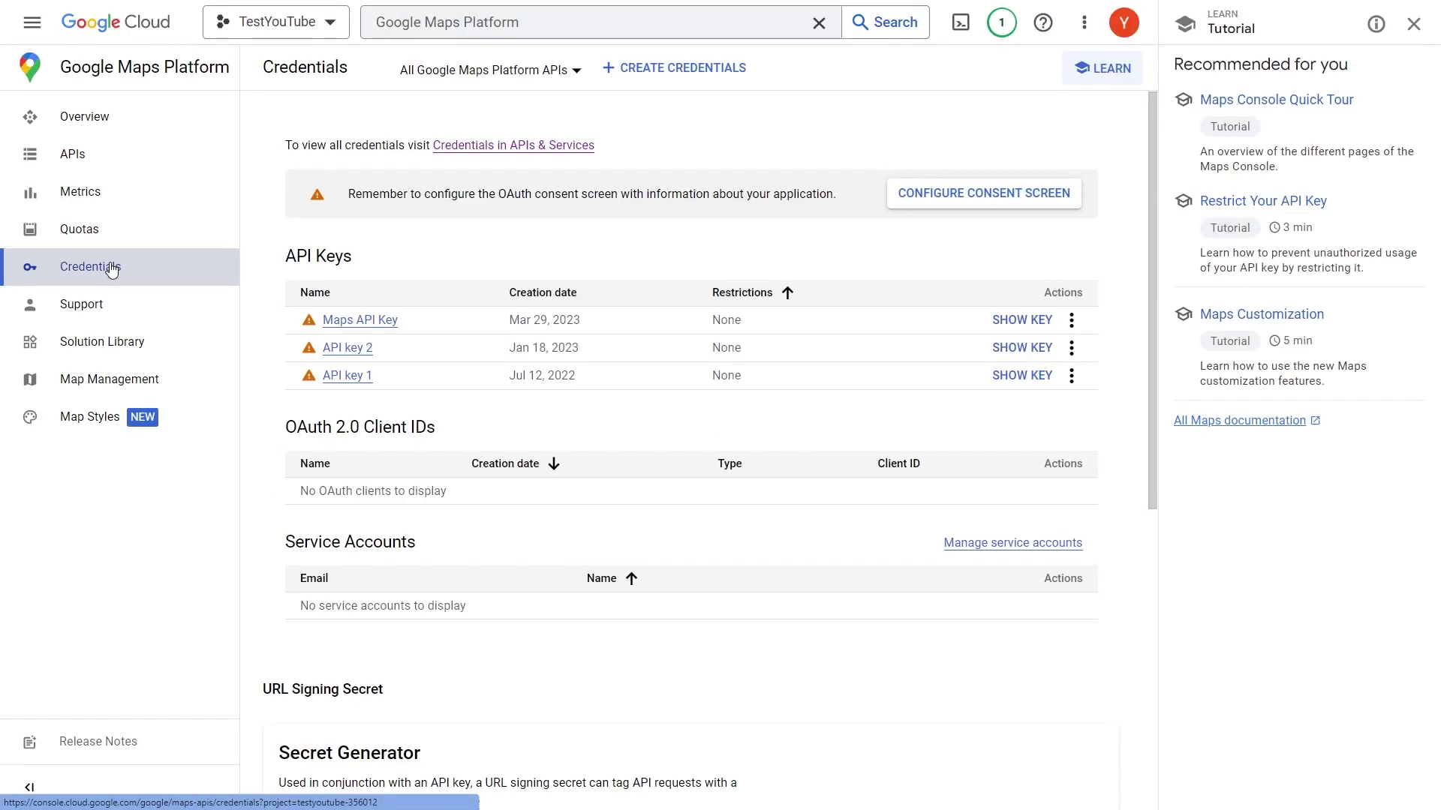
Create a new API key credential for Google Maps Platform and copy the key.
left_click(651, 80)
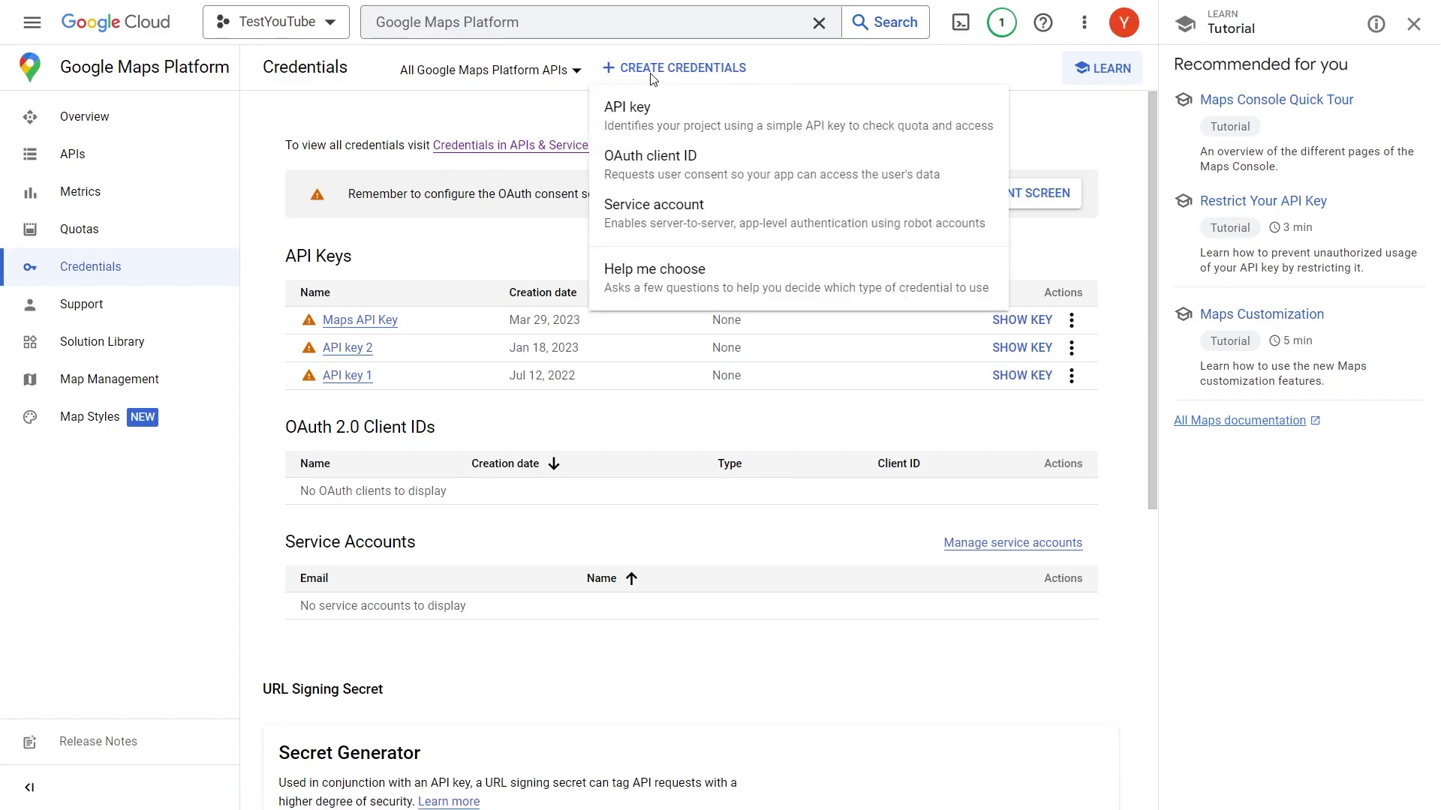
left_click(653, 117)
left_click(801, 392)
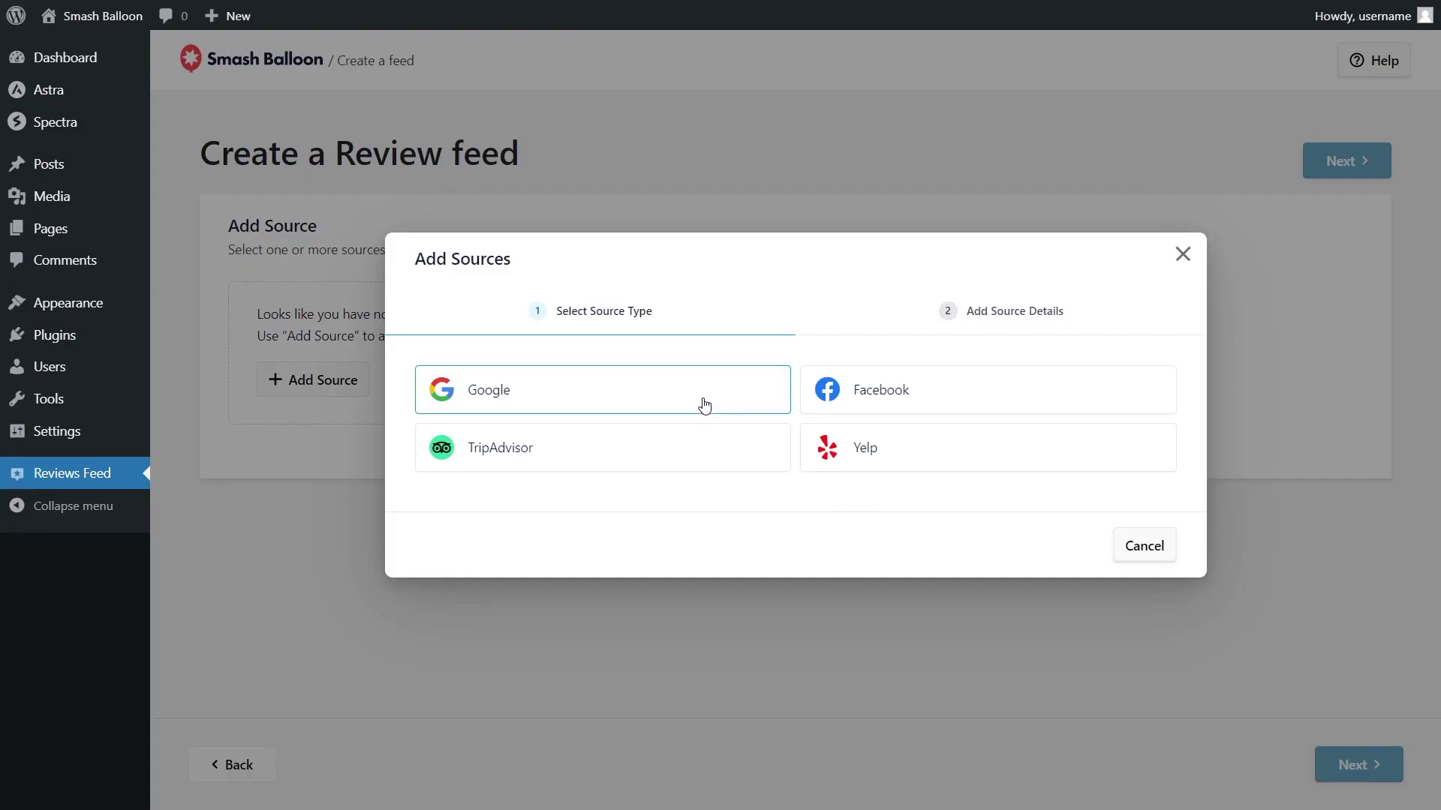
In the WordPress Reviews Feed plugin, choose Google as the source type and submit the copied Google API key.
left_click(701, 402)
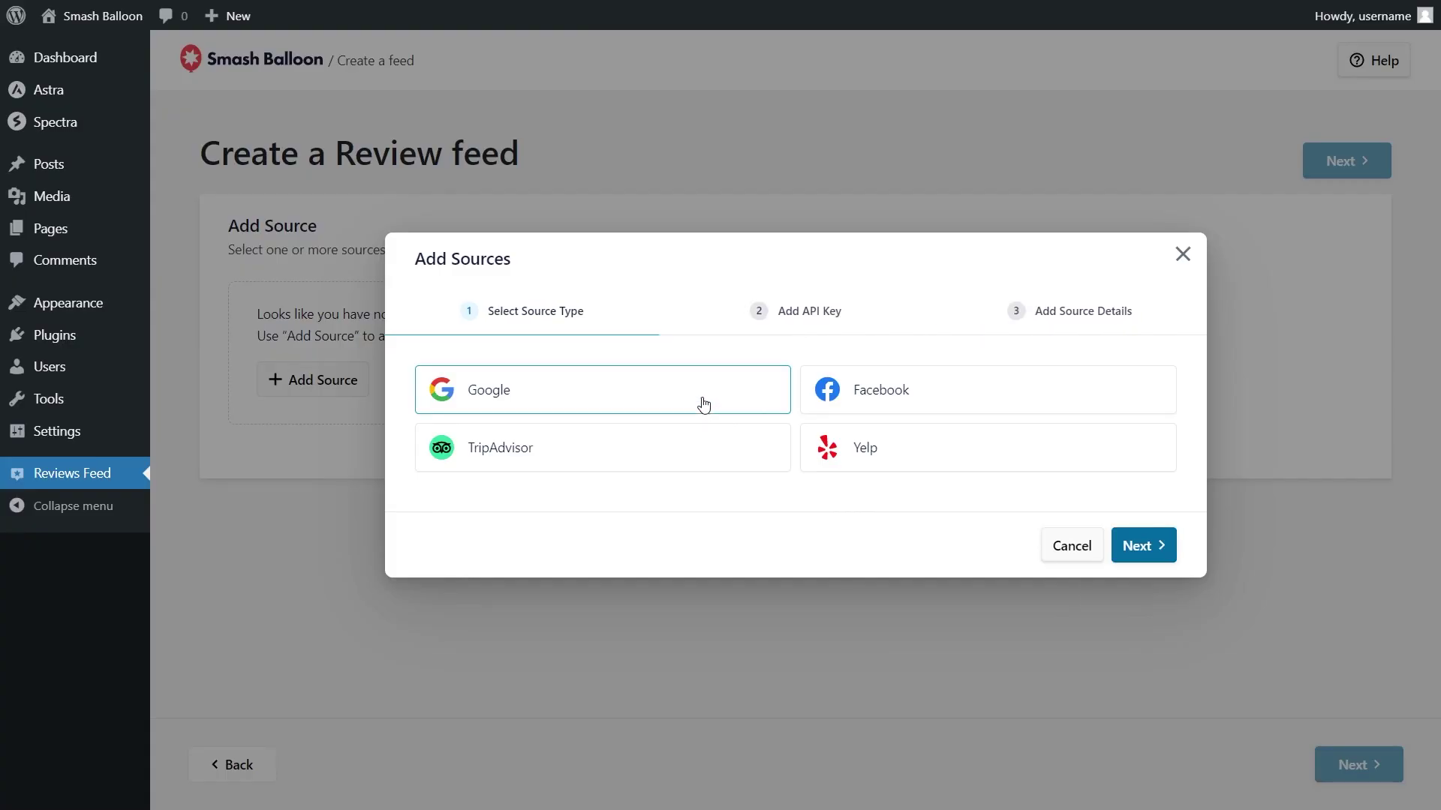
left_click(1145, 543)
left_click(698, 441)
key("ctrl+v")
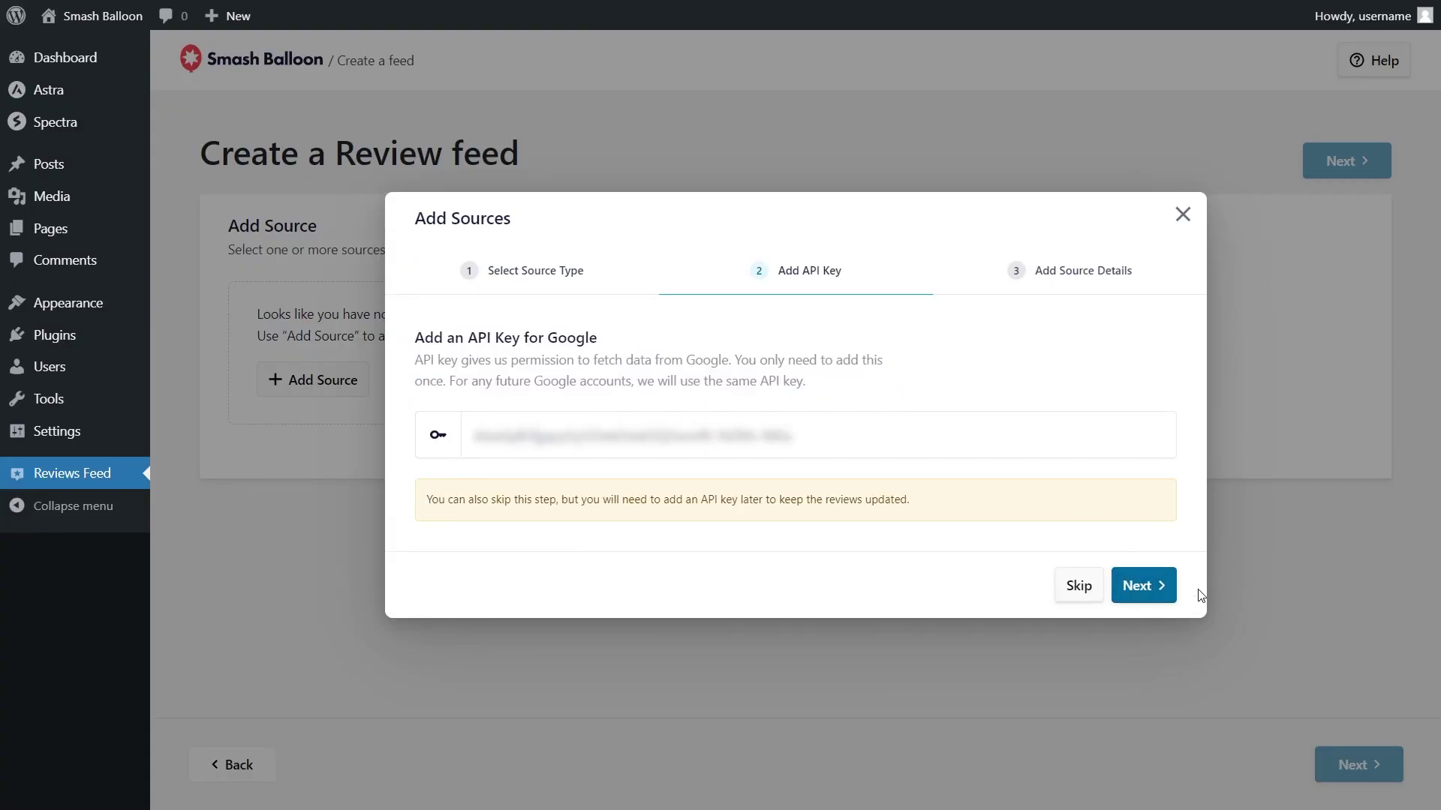
left_click(1143, 587)
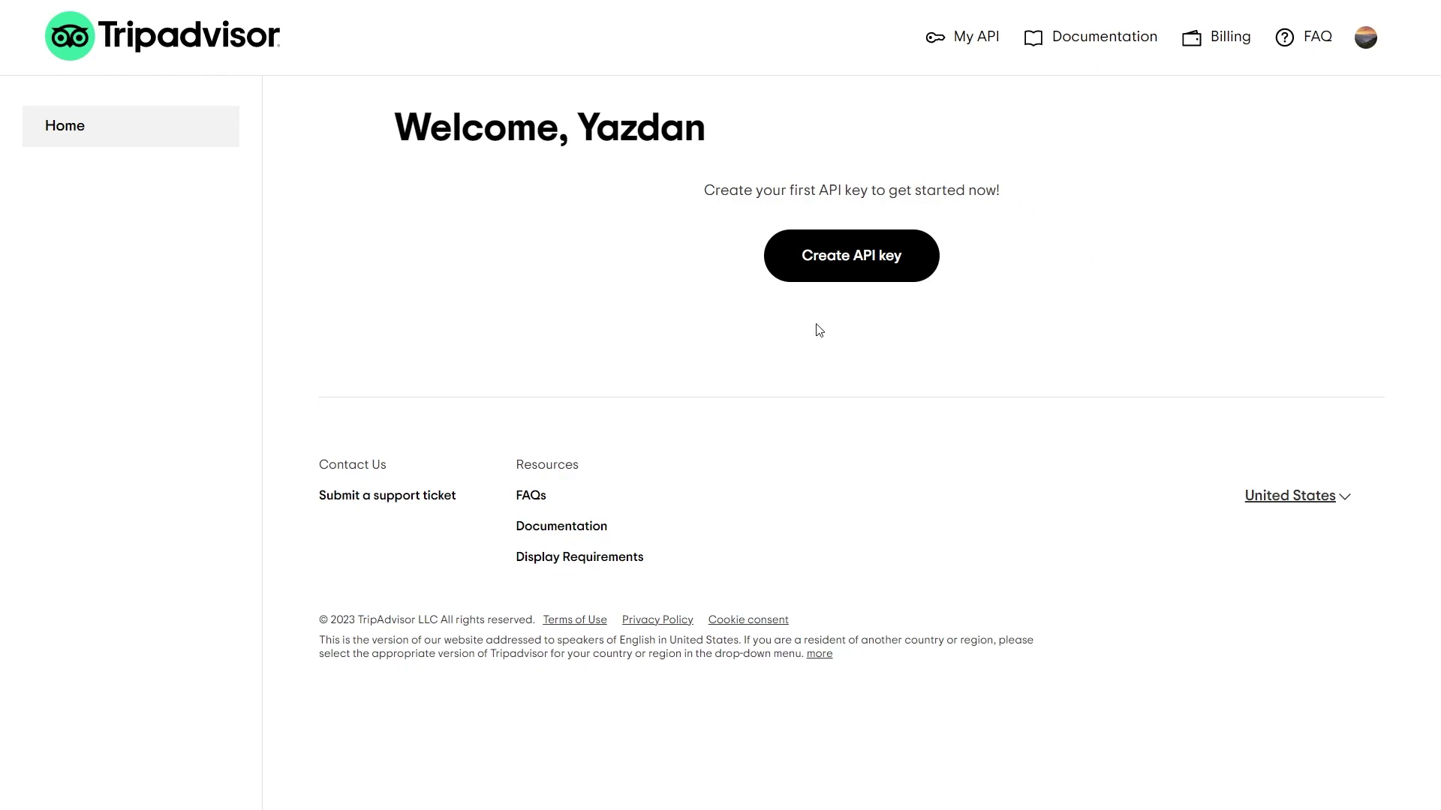
On the Tripadvisor developer site, start creating an API key and estimate the cost for 80,000 monthly API requests.
left_click(839, 279)
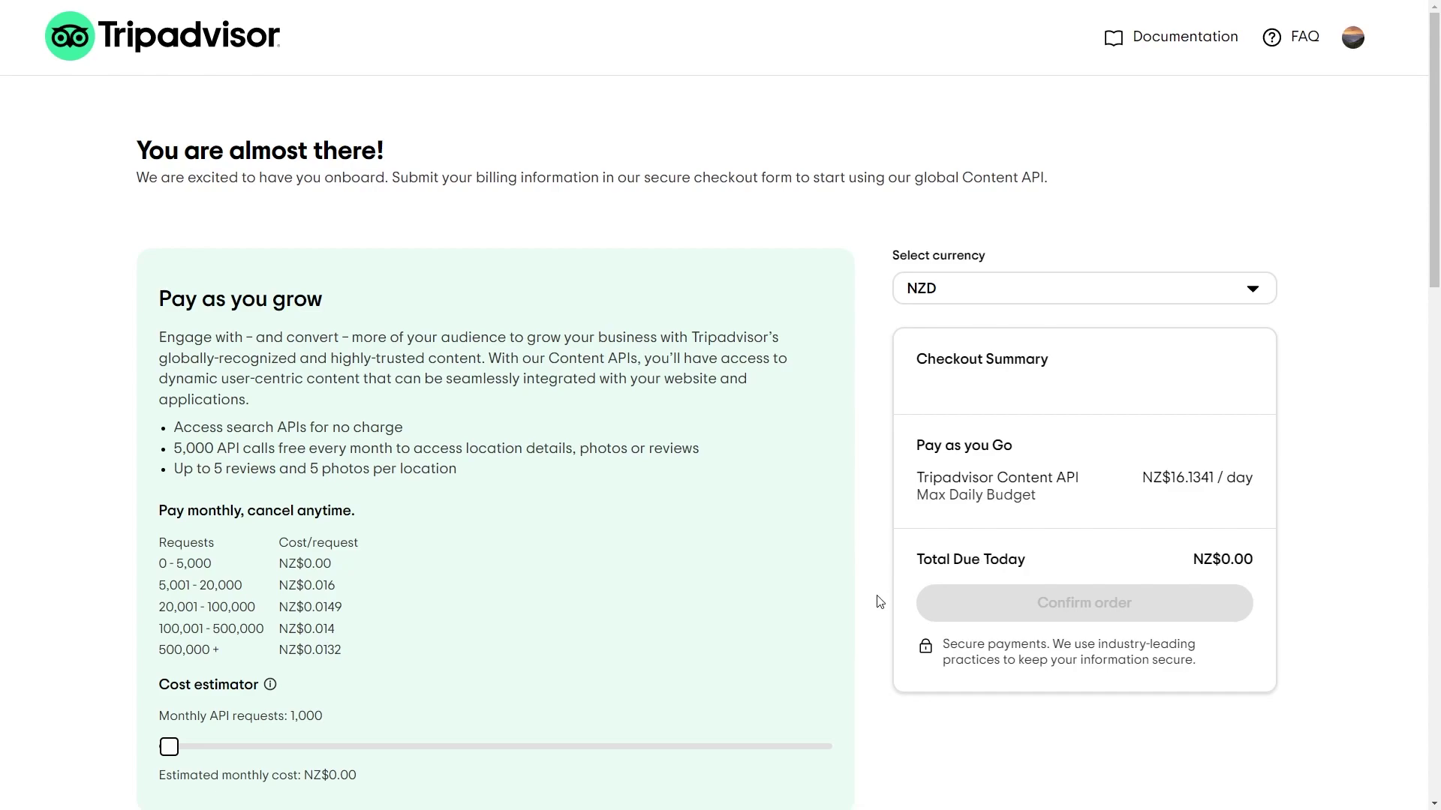
scroll(880, 602, "down", 3)
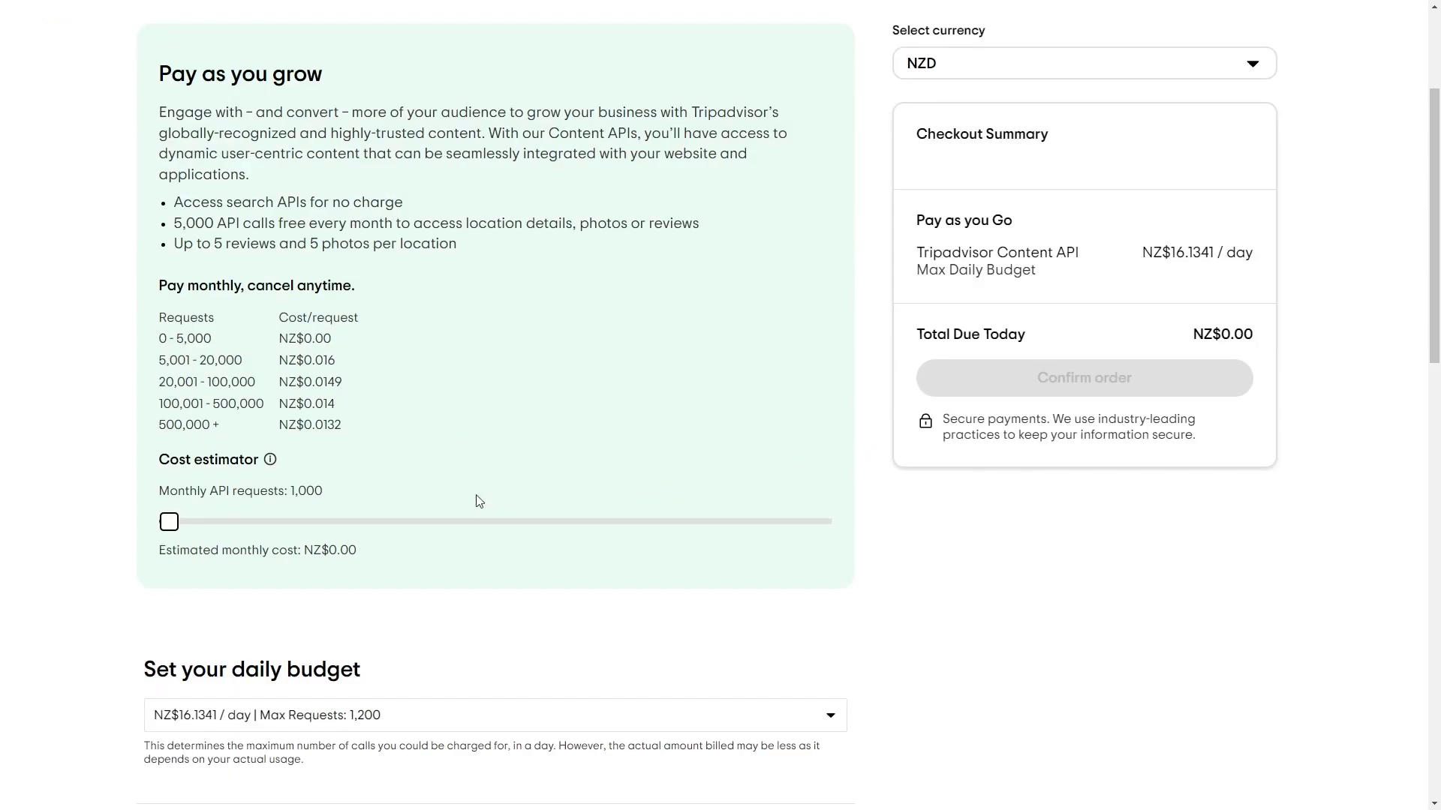
left_click_drag(168, 525, 273, 526)
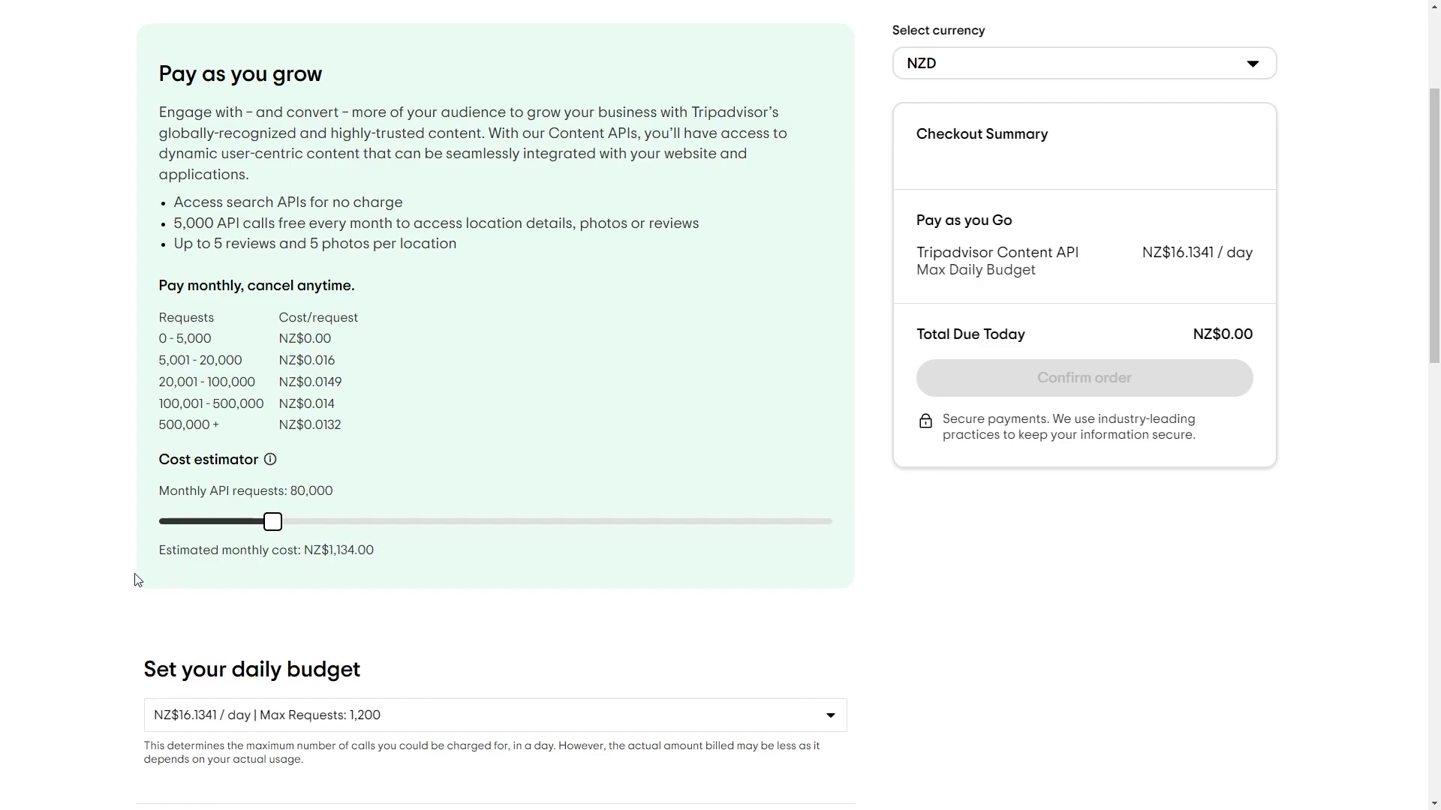
scroll(135, 586, "down", 4)
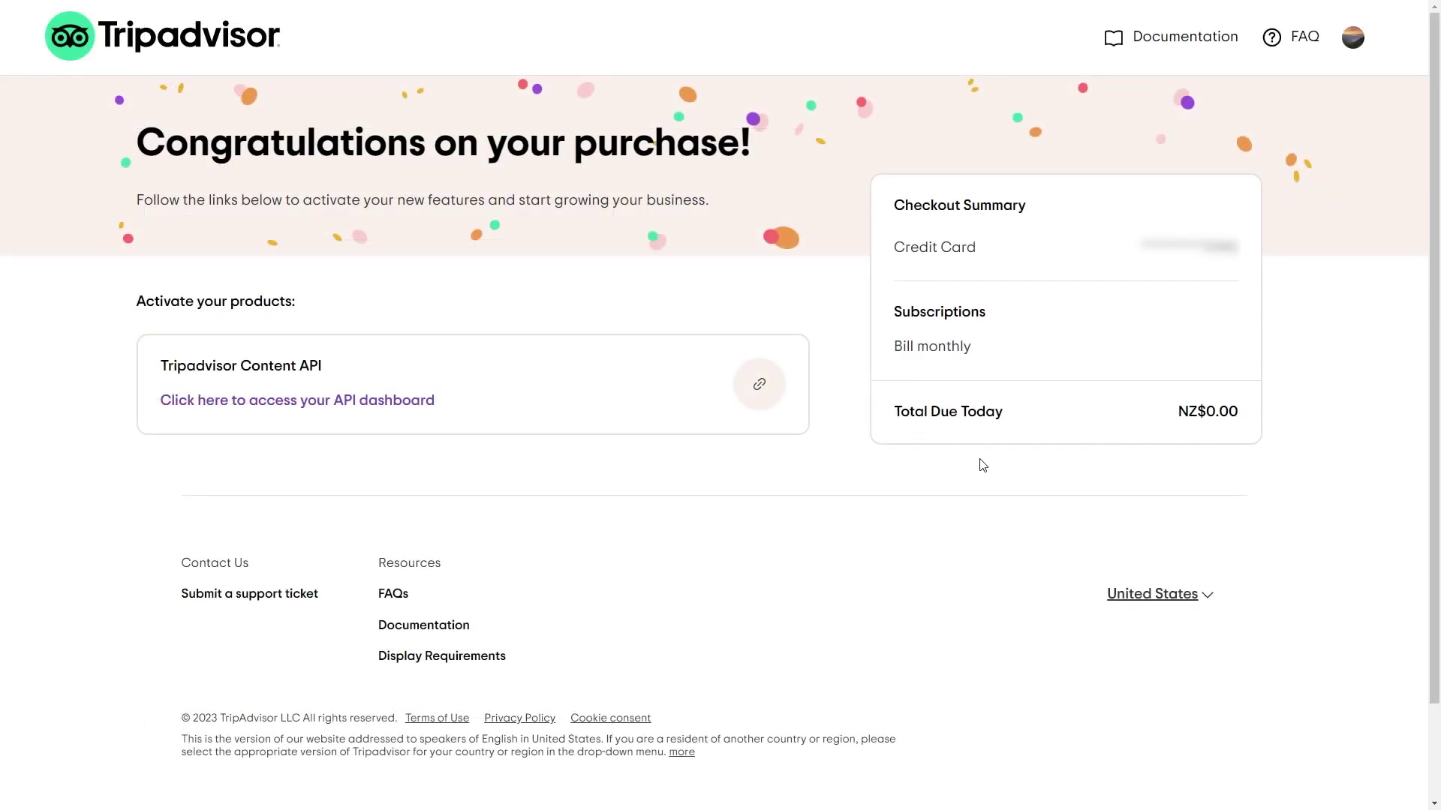
From the Tripadvisor API dashboard, create an API key restricted to the domain name awesomemotive.com, save it and copy the key.
left_click(345, 406)
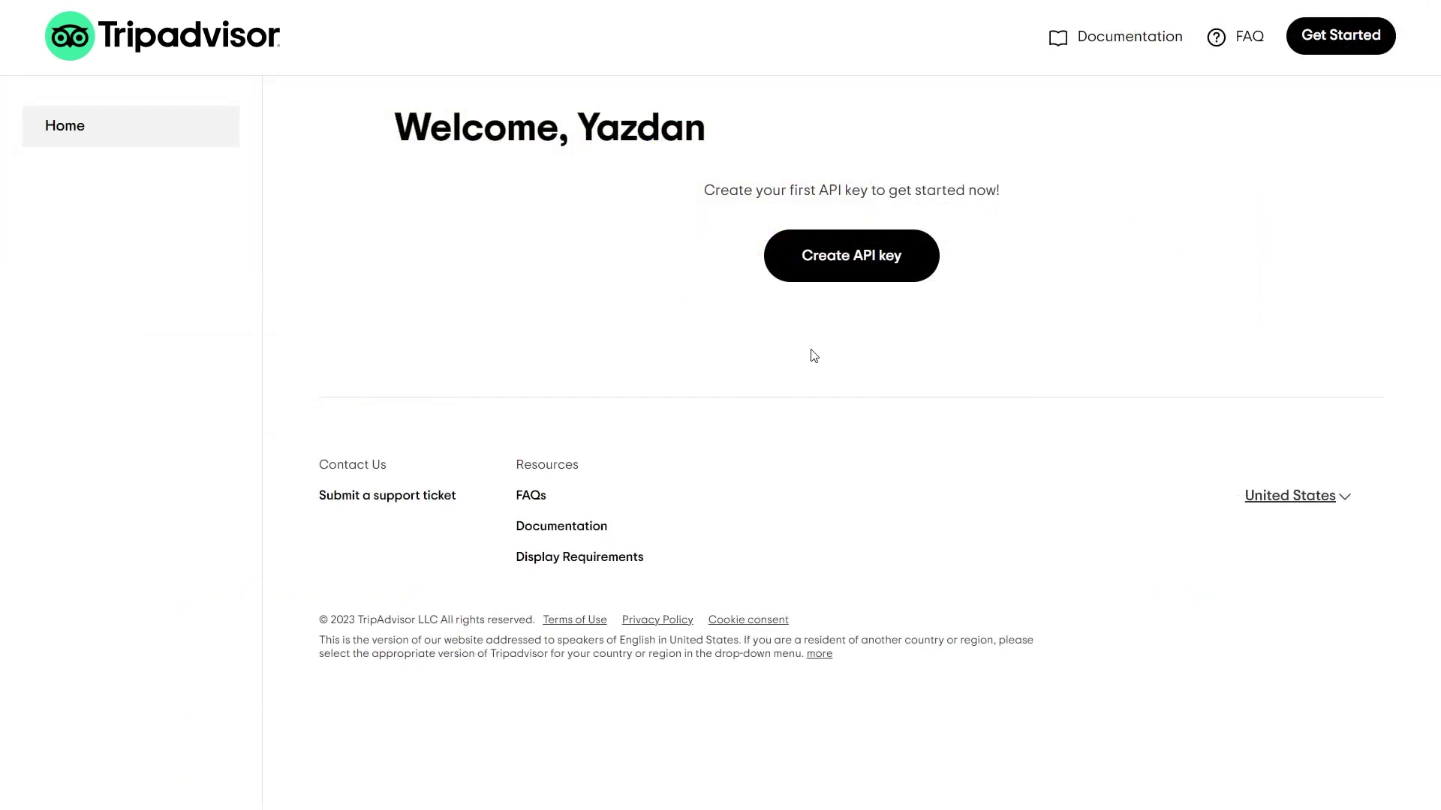
left_click(854, 276)
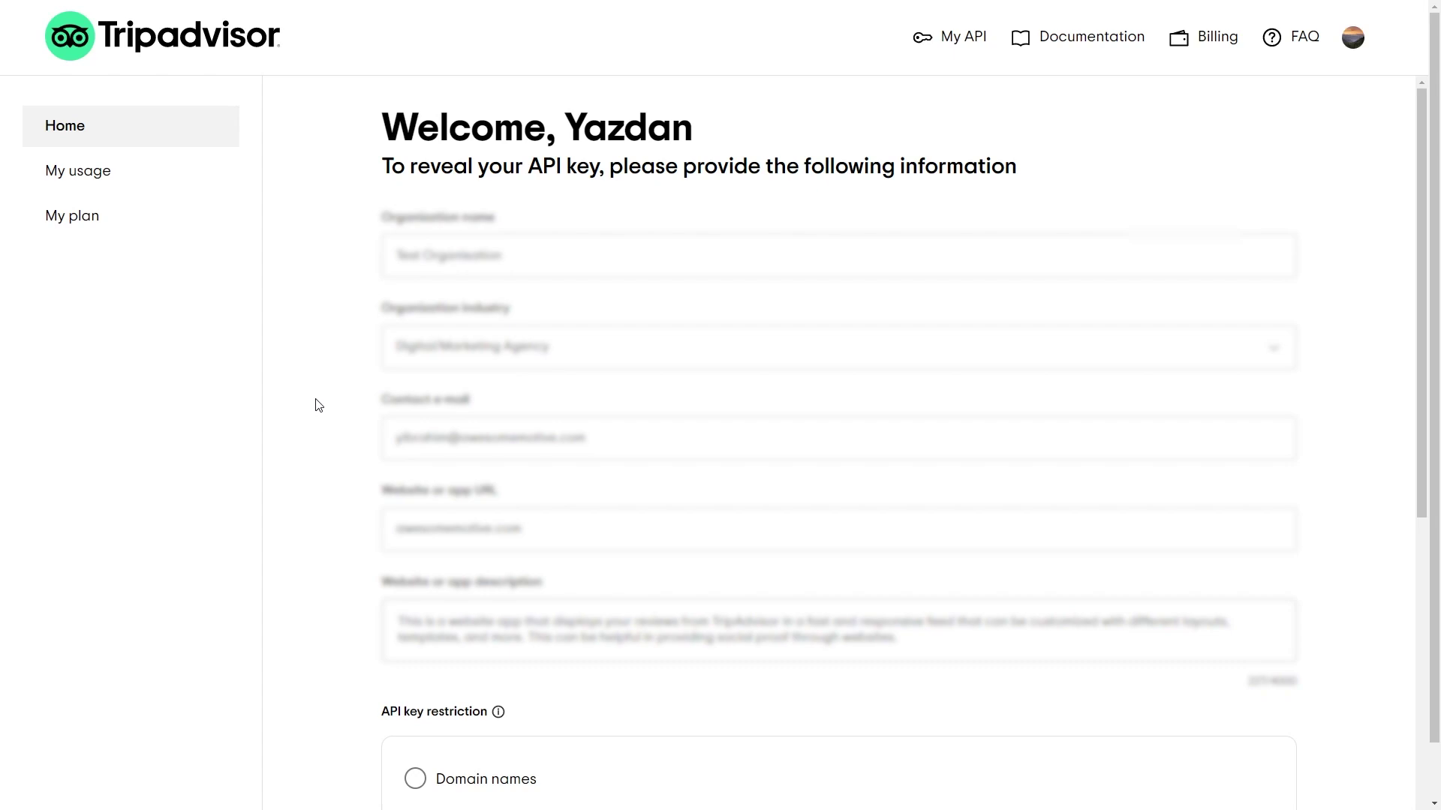
scroll(316, 402, "down", 5)
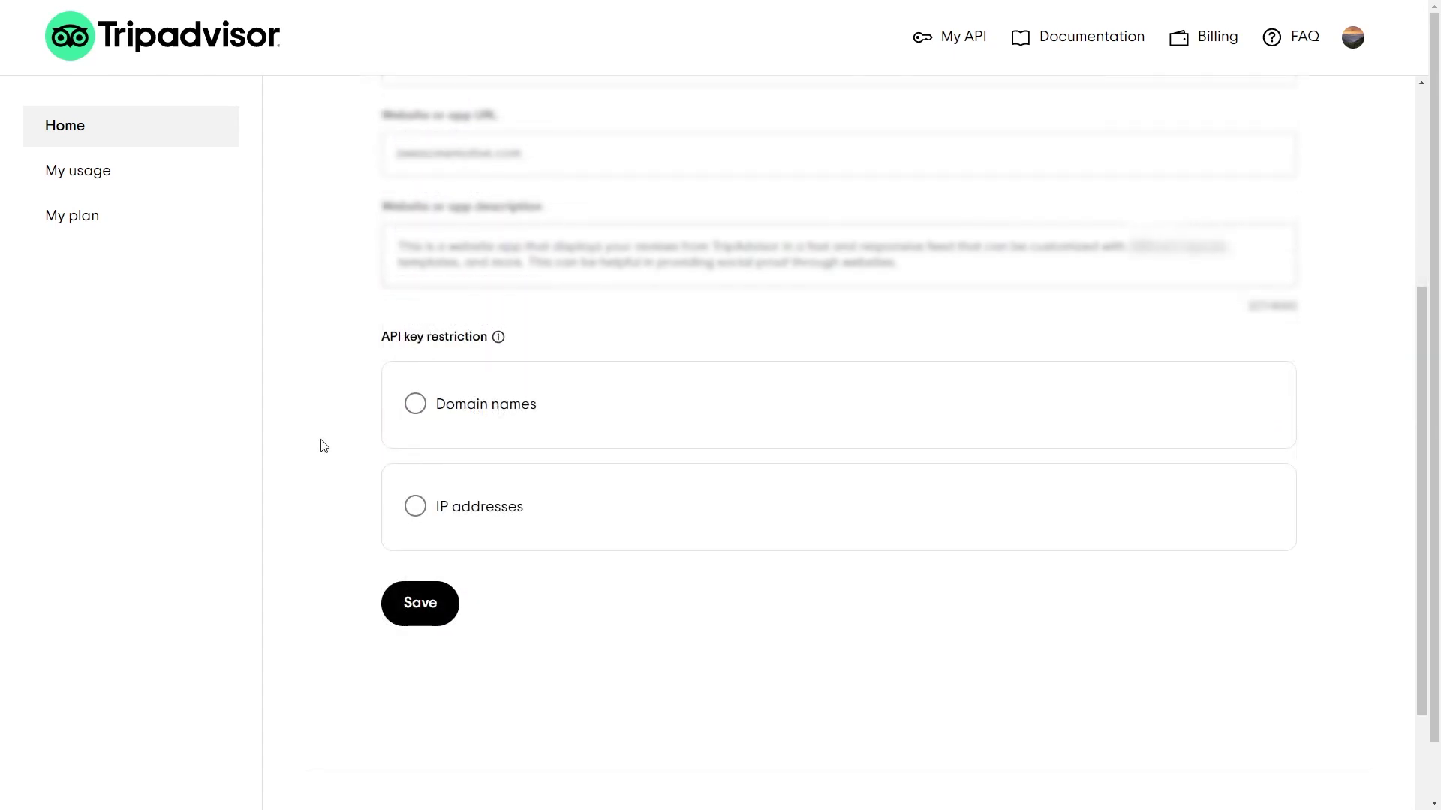
left_click(417, 407)
left_click(476, 472)
type("awesomemotive.com")
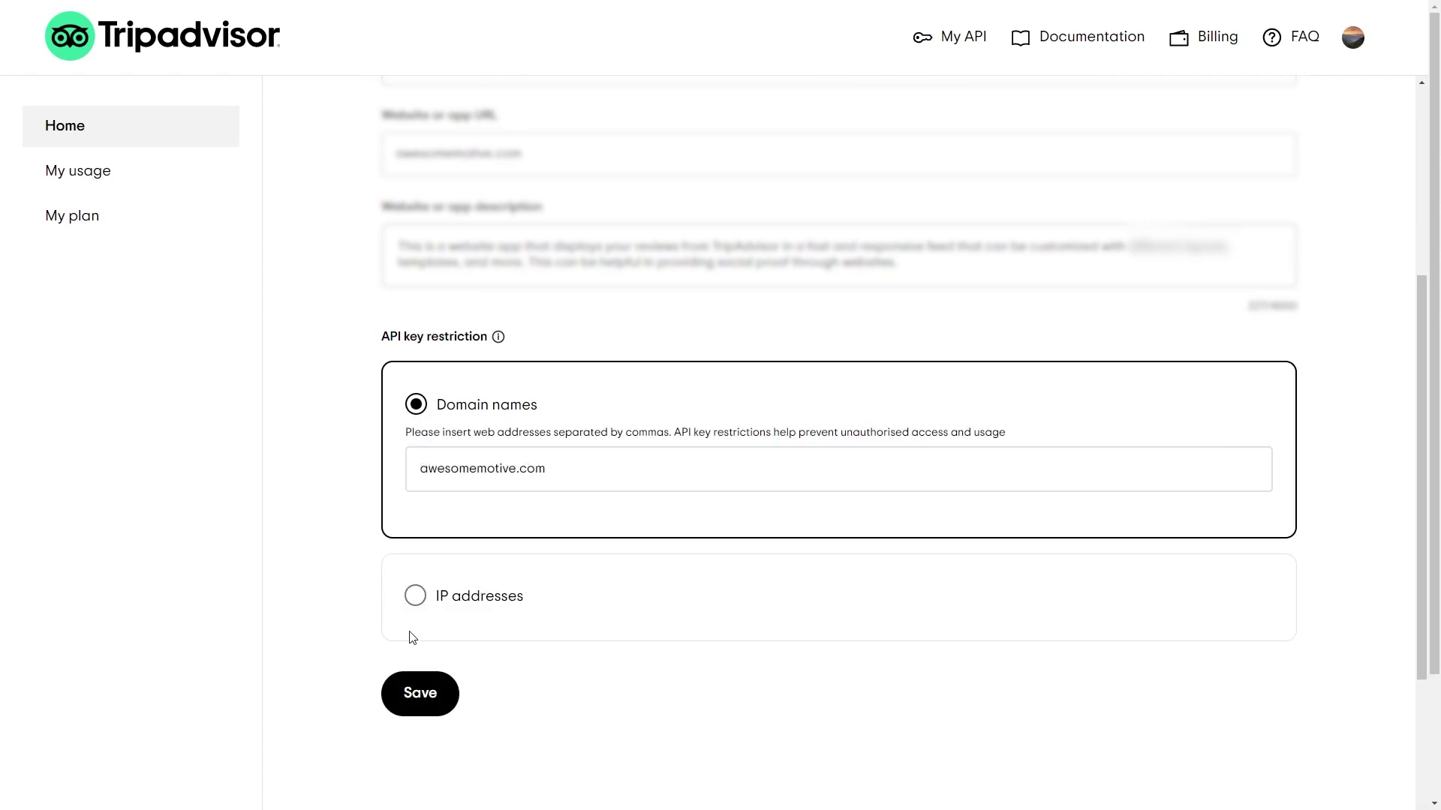
left_click(420, 690)
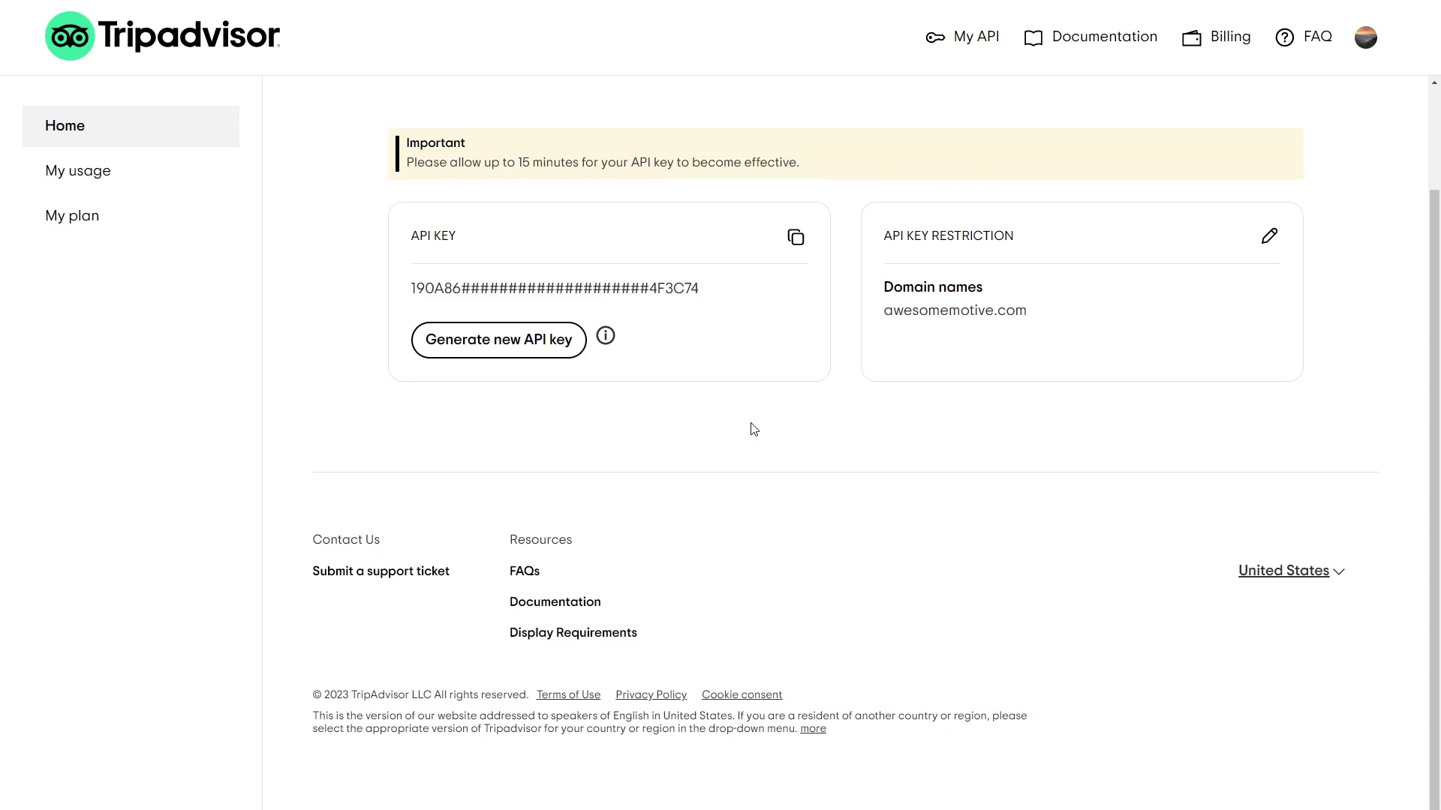
left_click(796, 237)
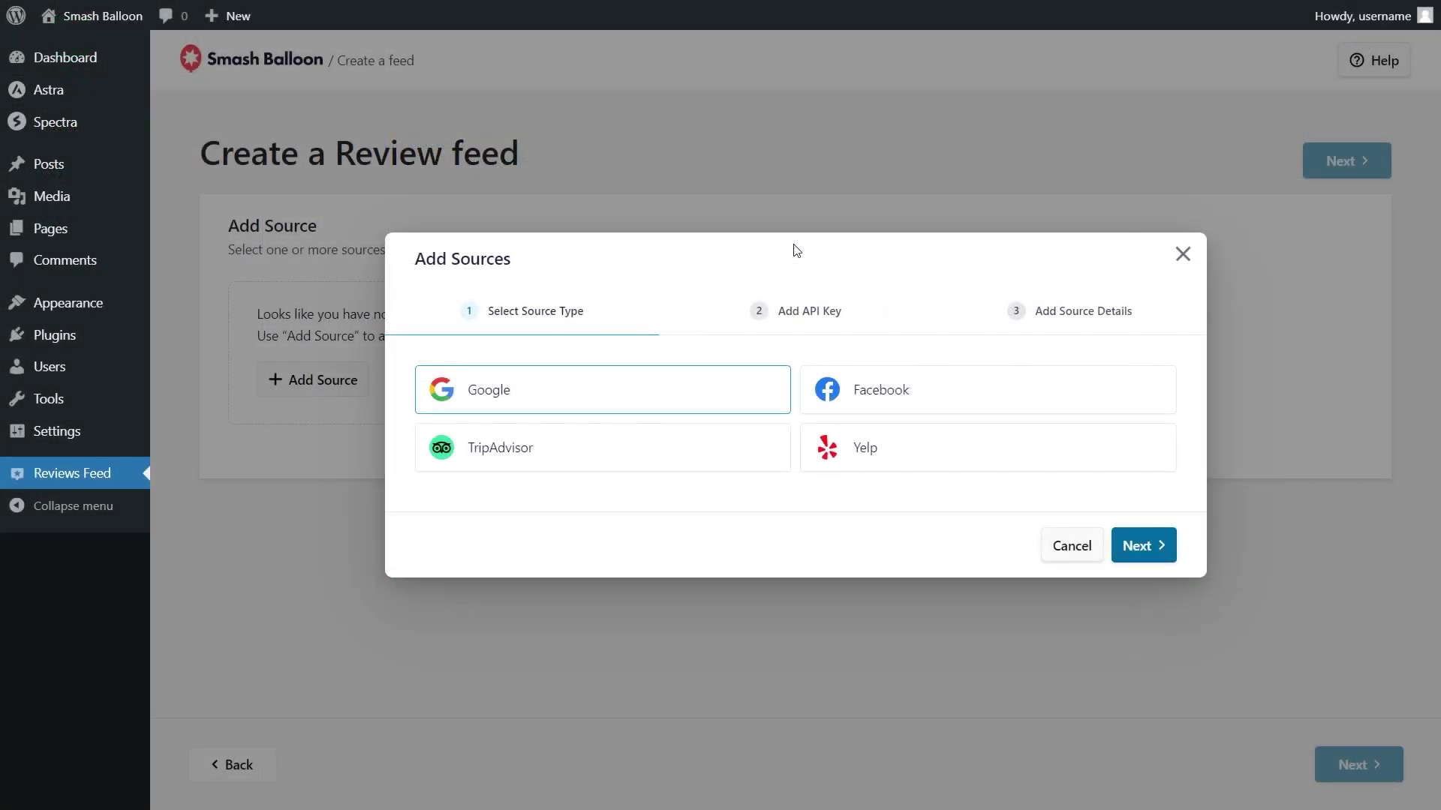
Back in the WordPress Reviews Feed plugin, choose TripAdvisor as the source type and submit the copied Tripadvisor API key.
left_click(609, 460)
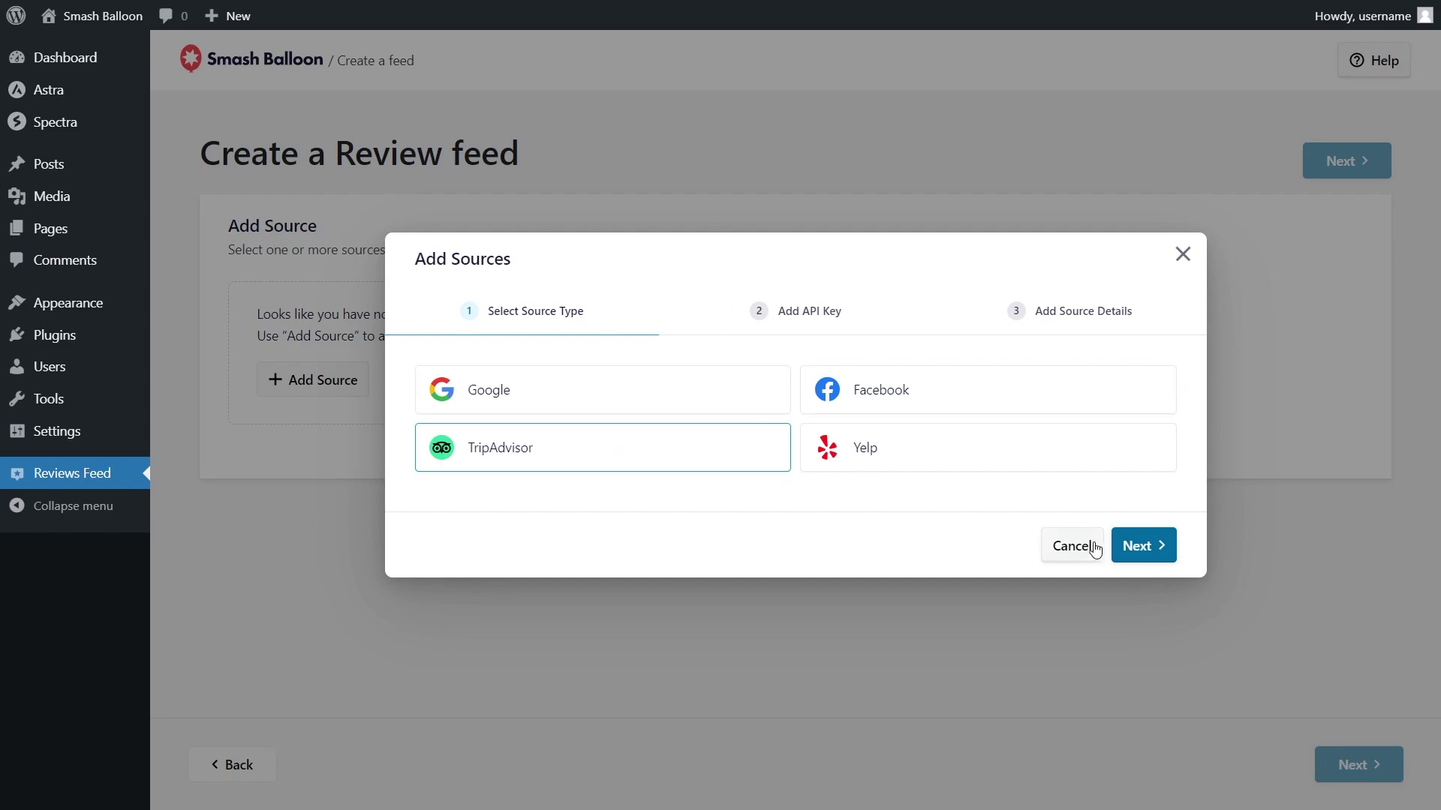
left_click(1137, 546)
left_click(746, 434)
key("ctrl+v")
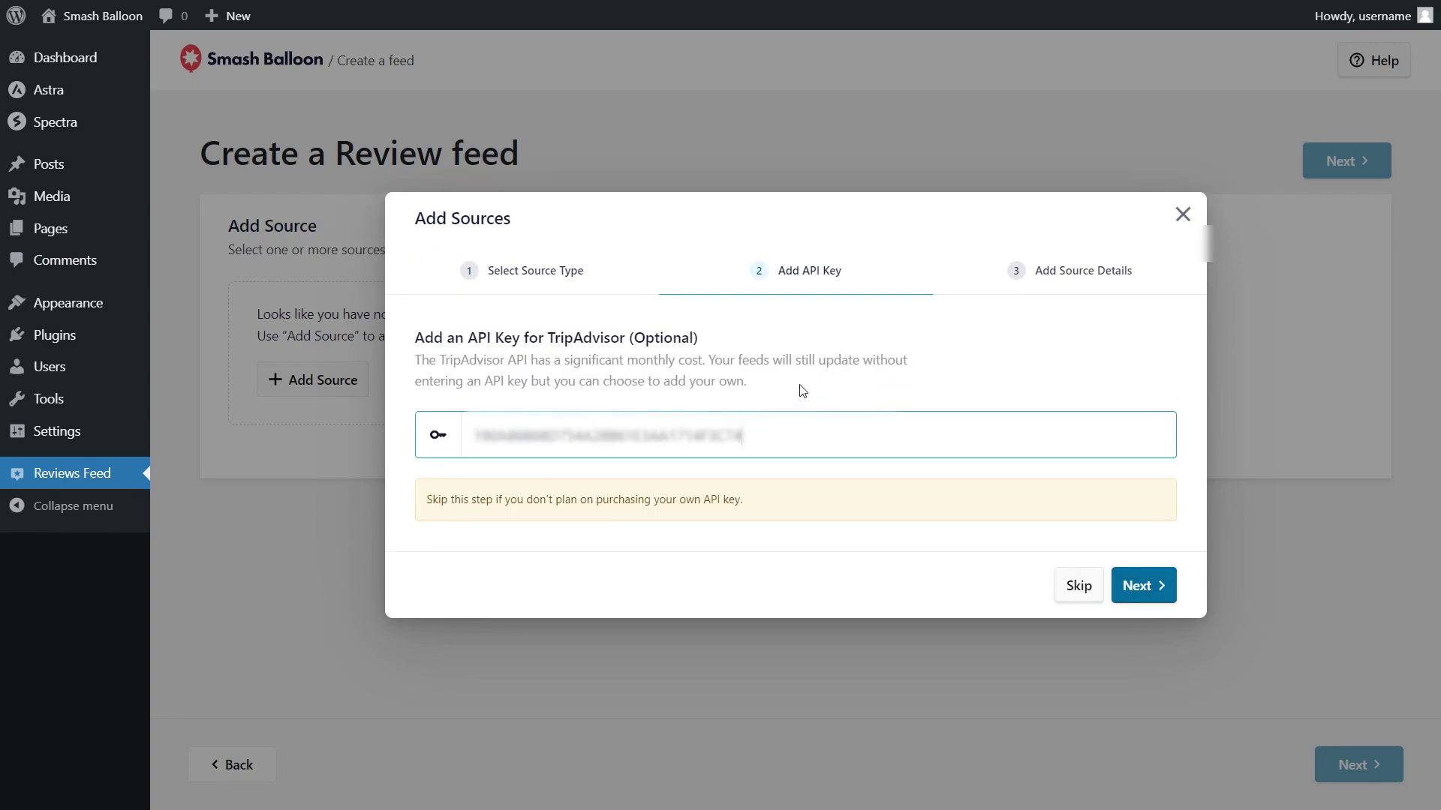
left_click(1165, 585)
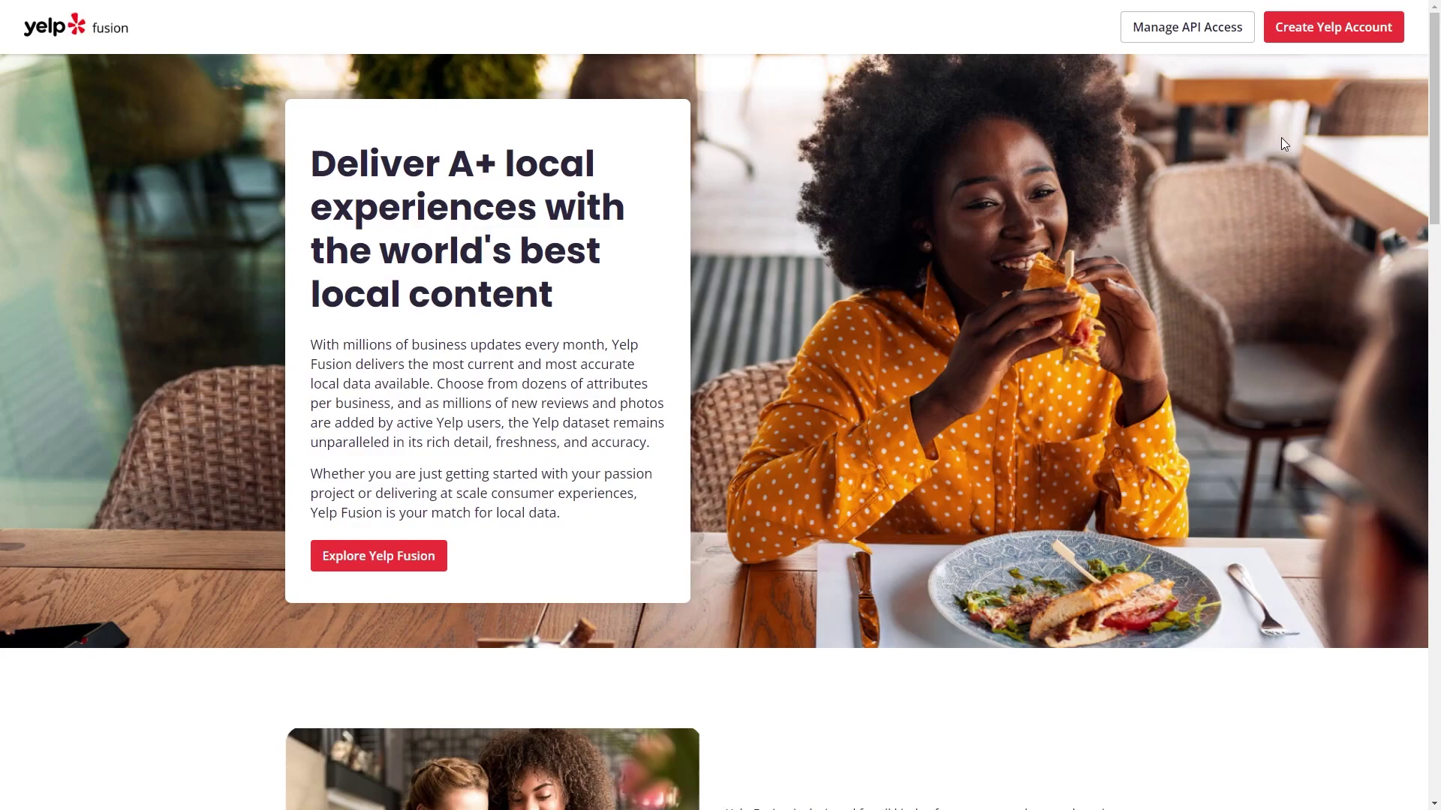
On the Yelp Fusion site, sign up for a Yelp account with Google and open the API access management.
left_click(1324, 42)
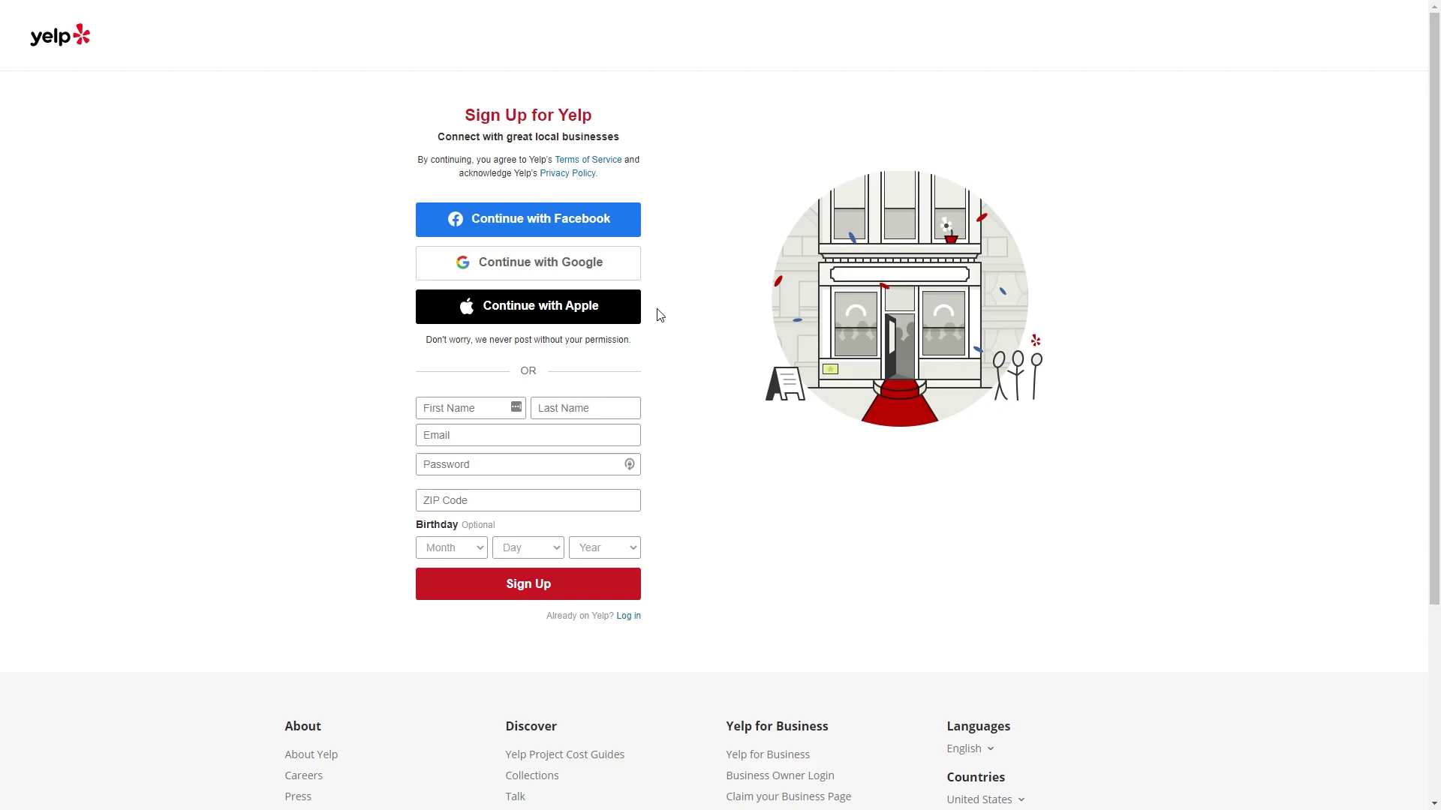
left_click(588, 267)
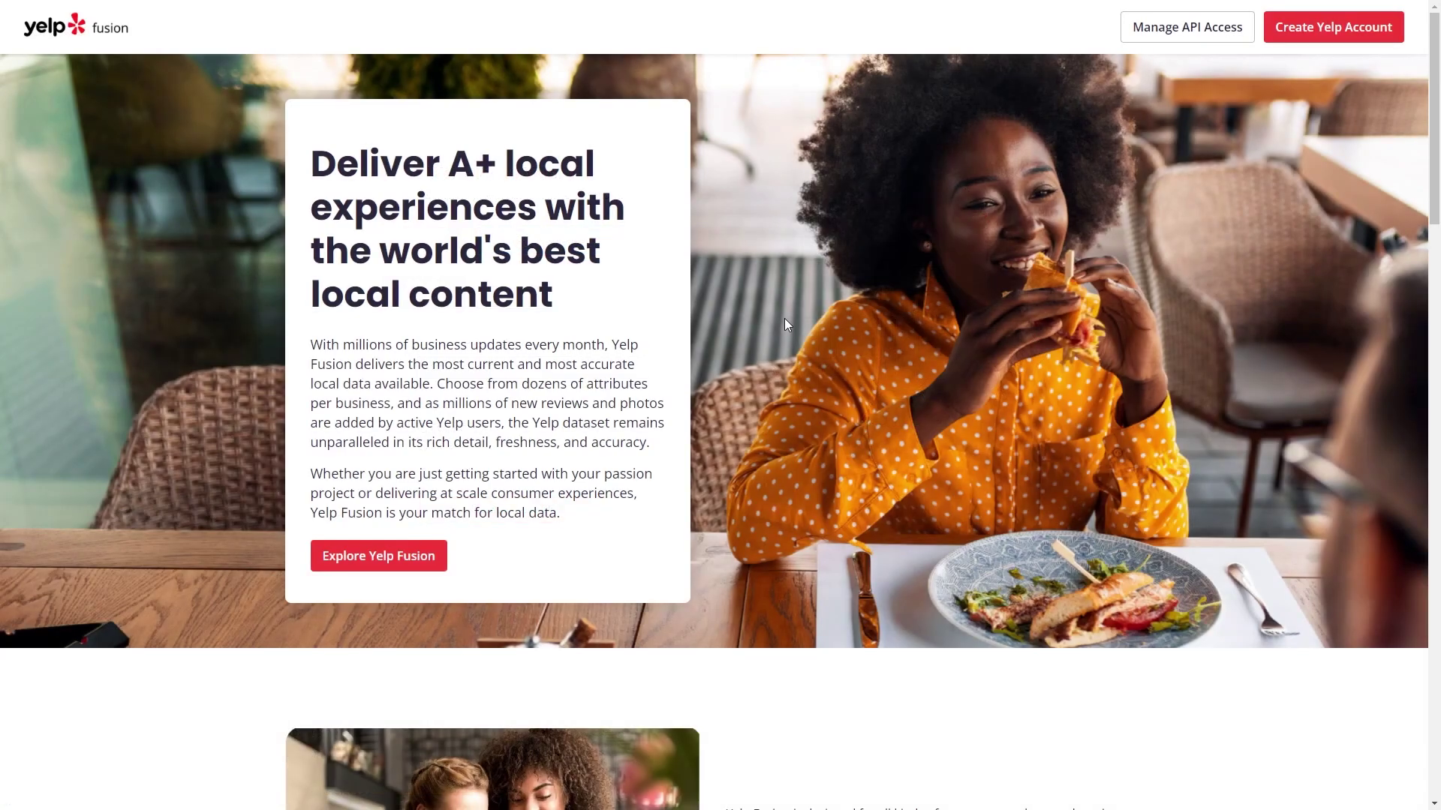
left_click(1161, 36)
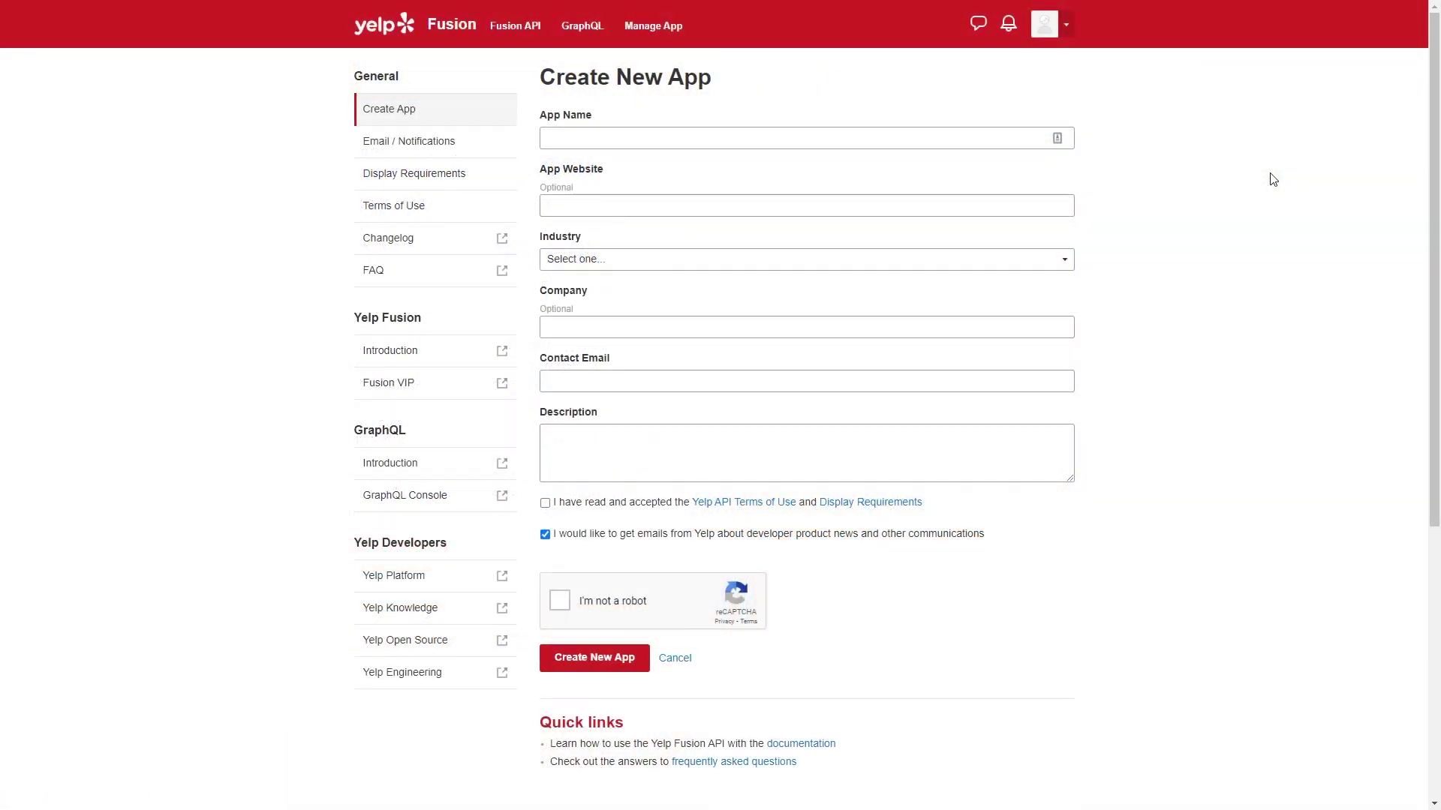
Name the new Yelp app Test App.
left_click(721, 135)
type("Test App")
key("Tab")
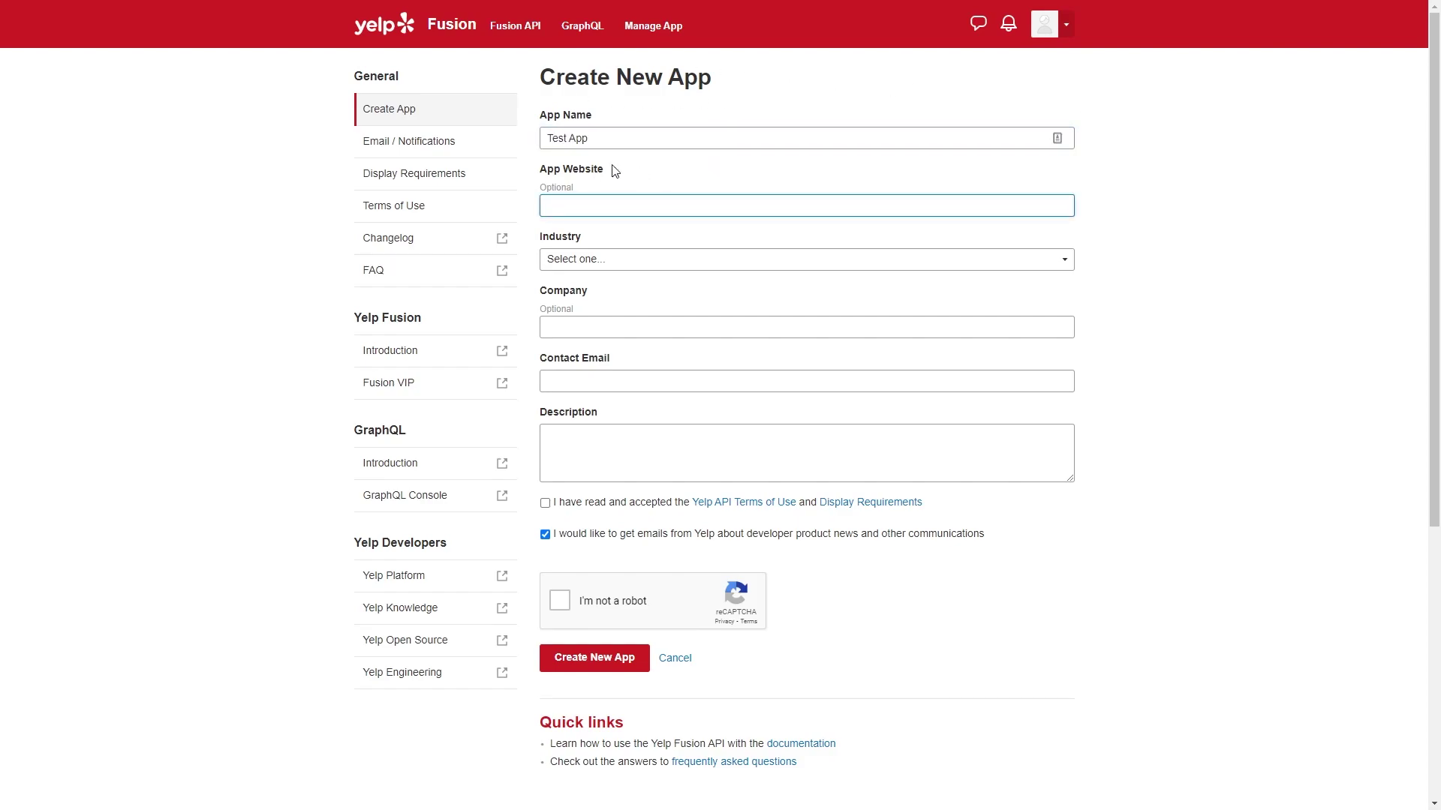
Set the app's industry to Lifestyle, fill in the contact email, and enter the description "Embed your Yelp reviews in WordPress.".
left_click(654, 262)
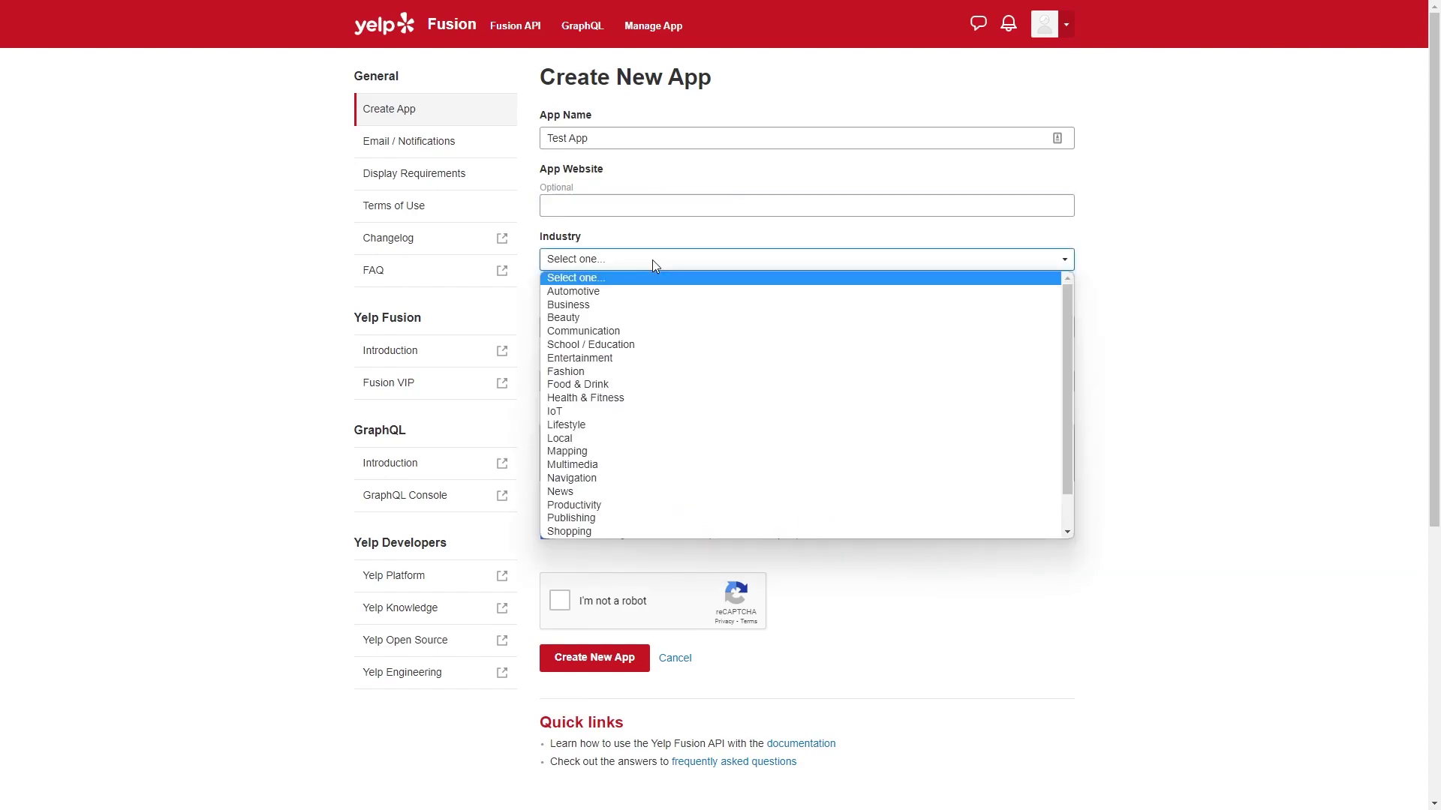
key("l")
key("Return")
left_click(640, 377)
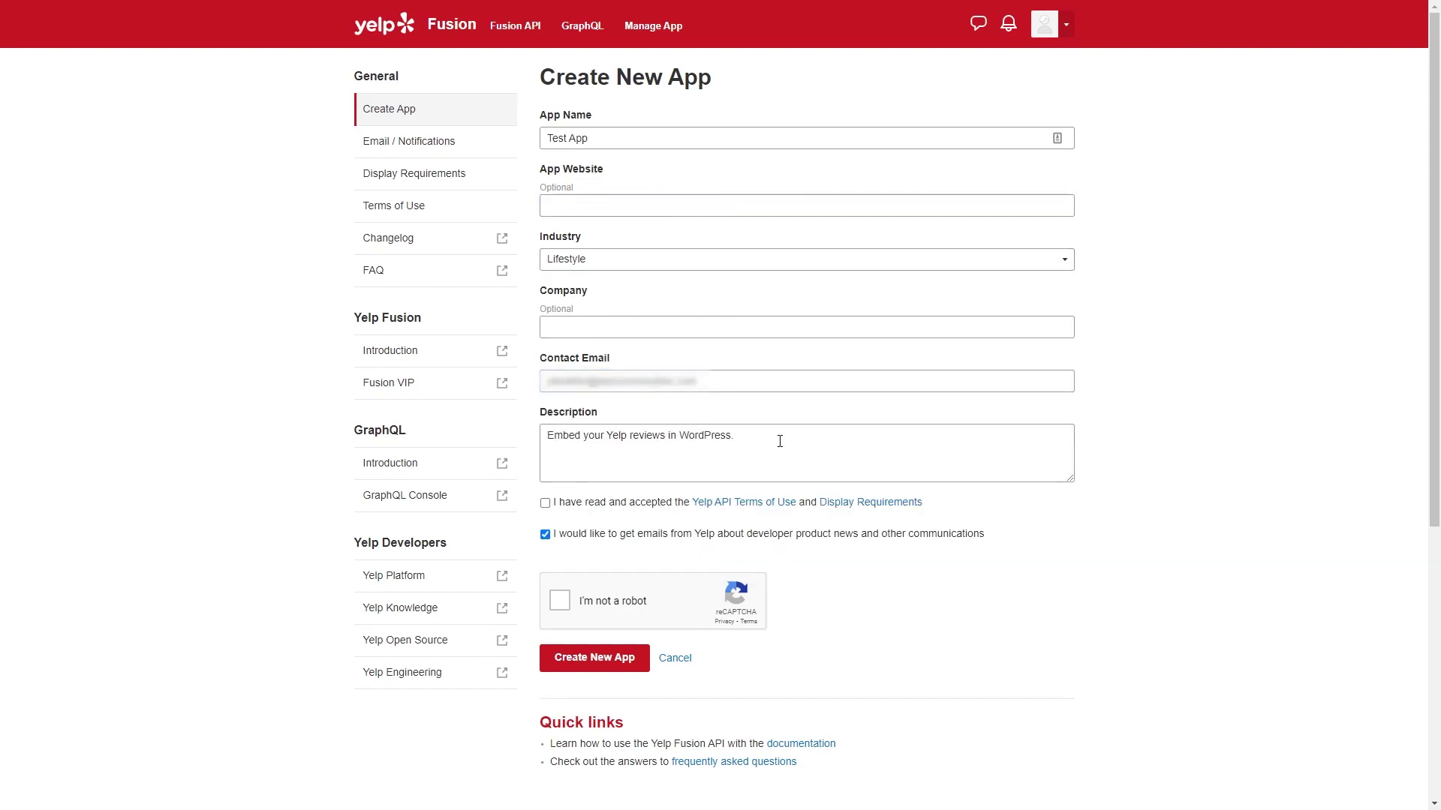
Accept the Yelp API Terms of Use and Display Requirements, complete the reCAPTCHA check, and create the app.
left_click(546, 503)
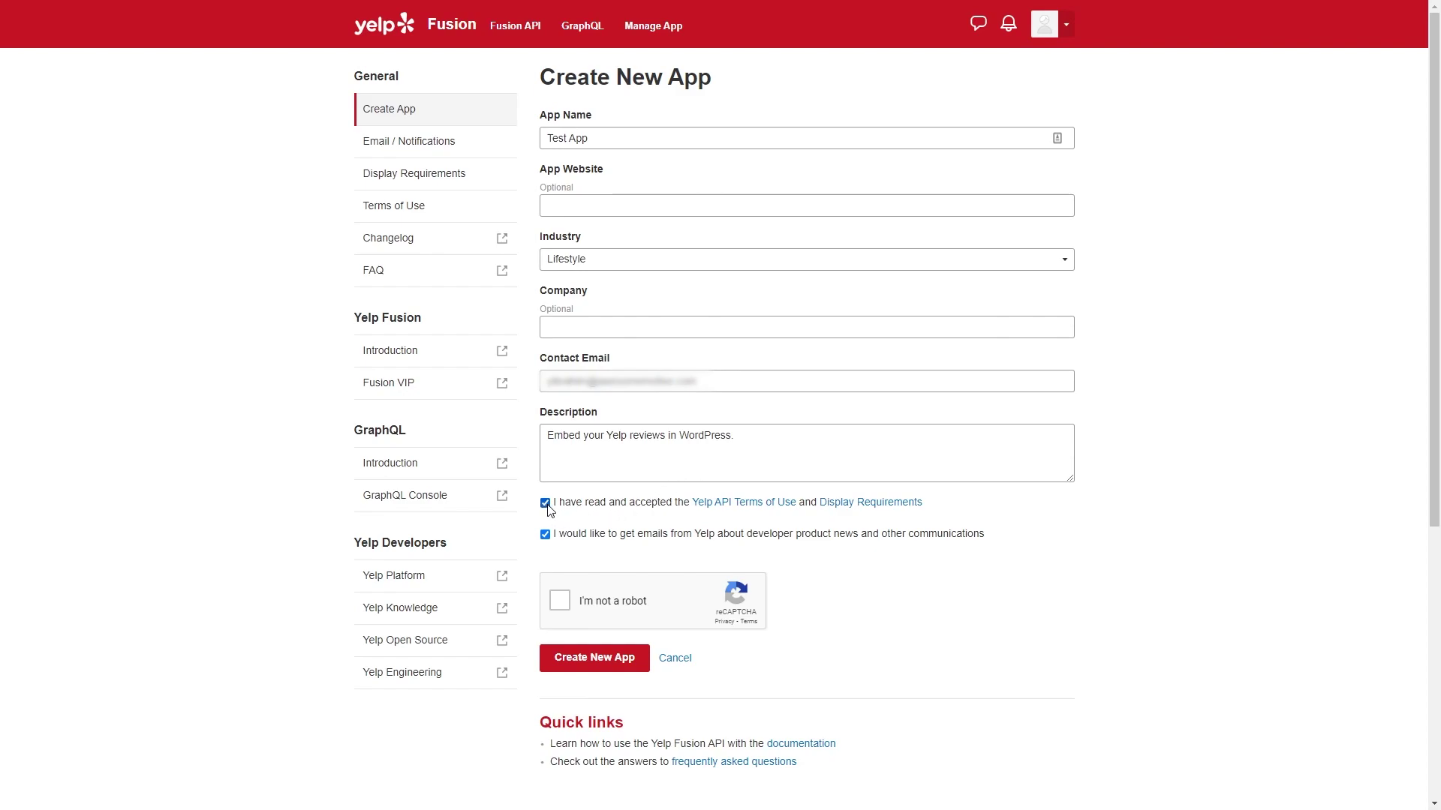
left_click(561, 602)
left_click(592, 659)
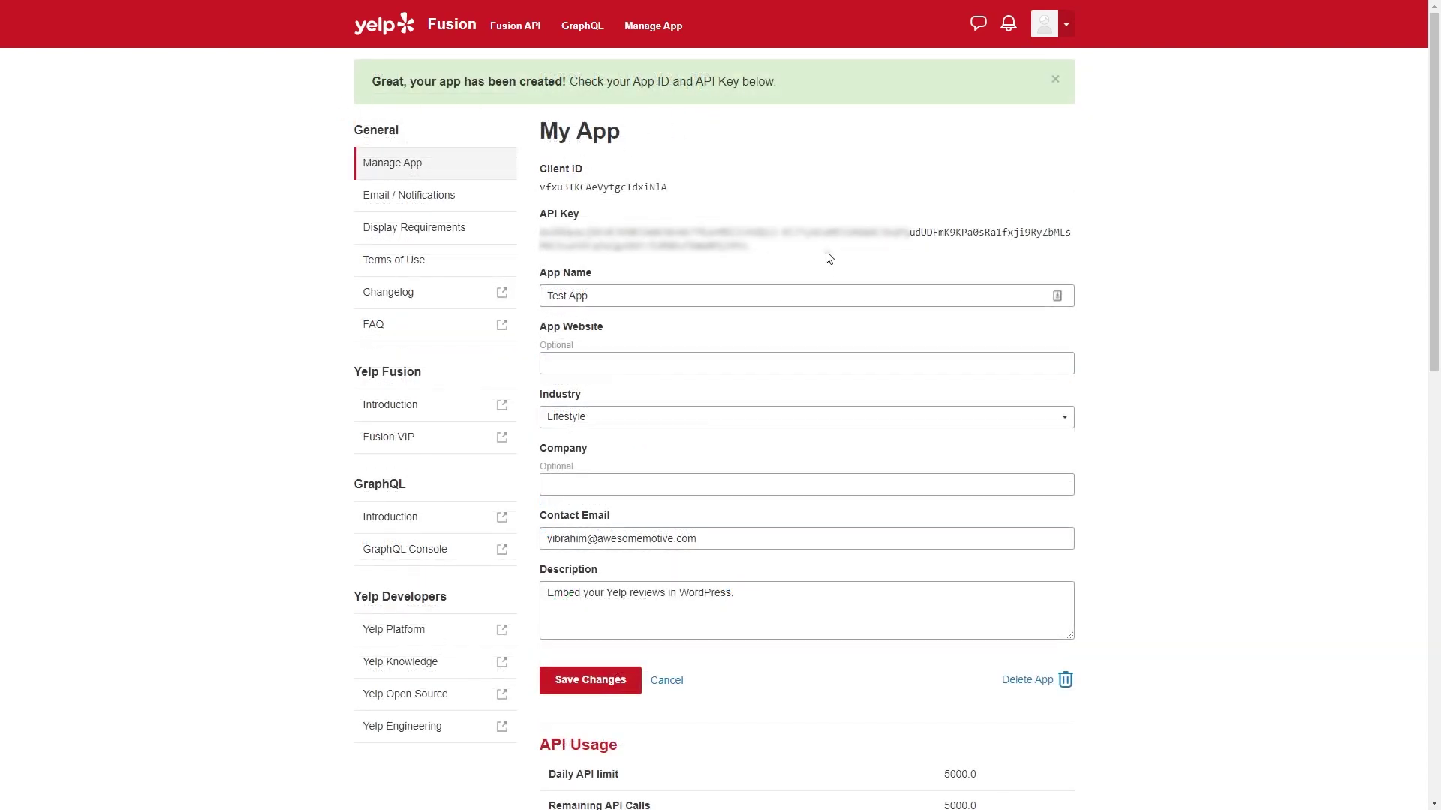
Copy the Yelp app's full API key, switch to the WordPress Reviews Feed plugin, and submit the key for a Yelp source.
left_click_drag(750, 246, 548, 234)
left_click_drag(548, 234, 539, 233)
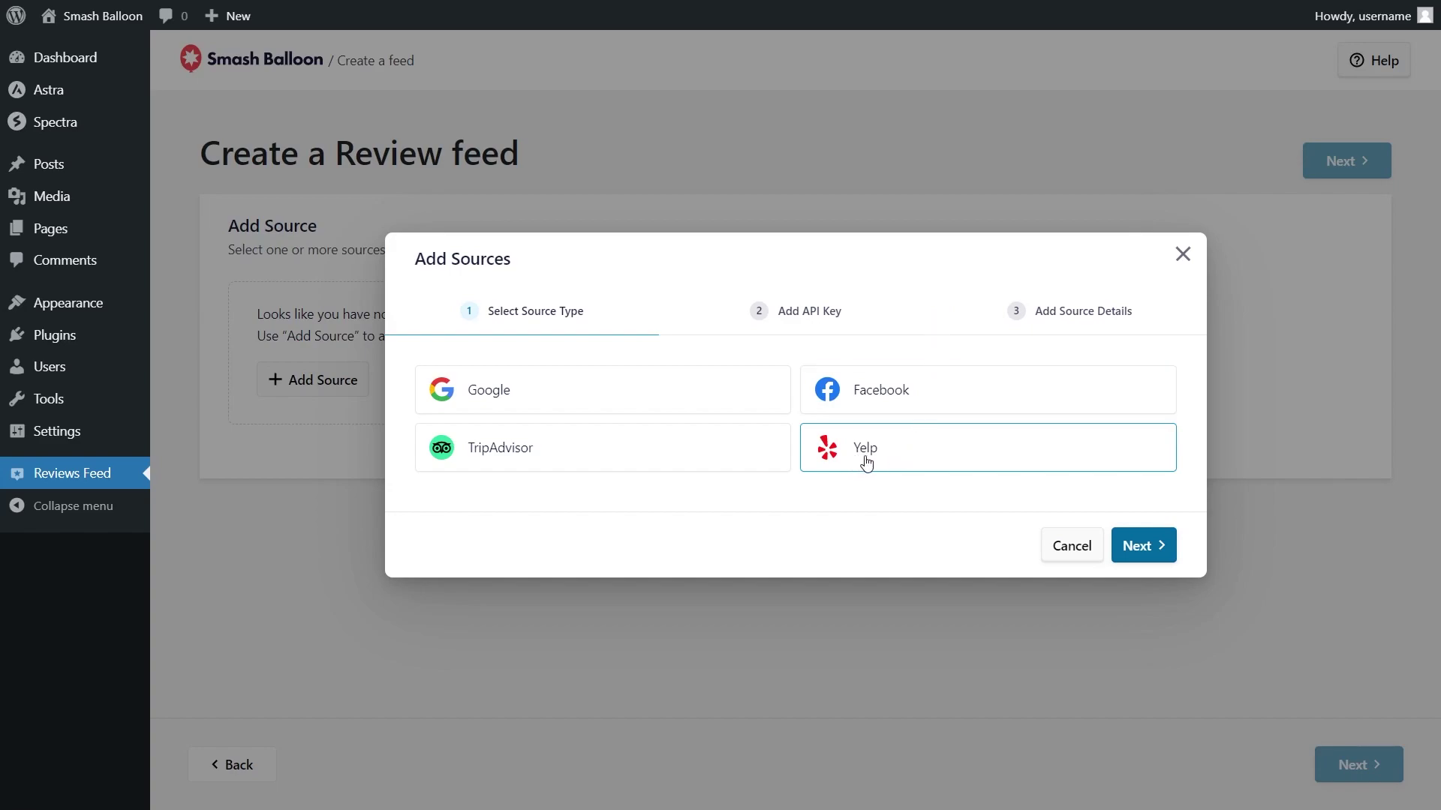
left_click(1133, 546)
left_click(890, 436)
key("ctrl+v")
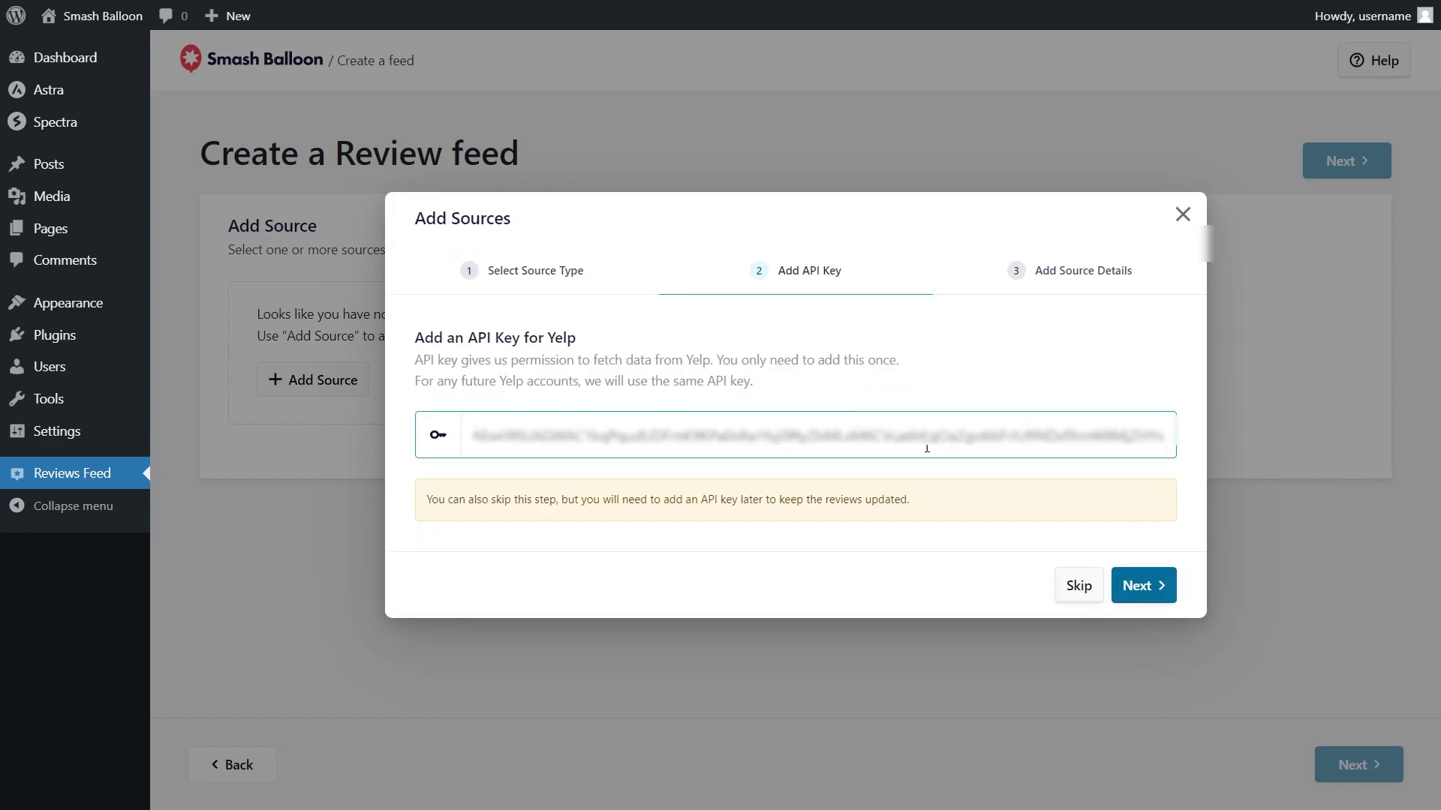
left_click(1134, 584)
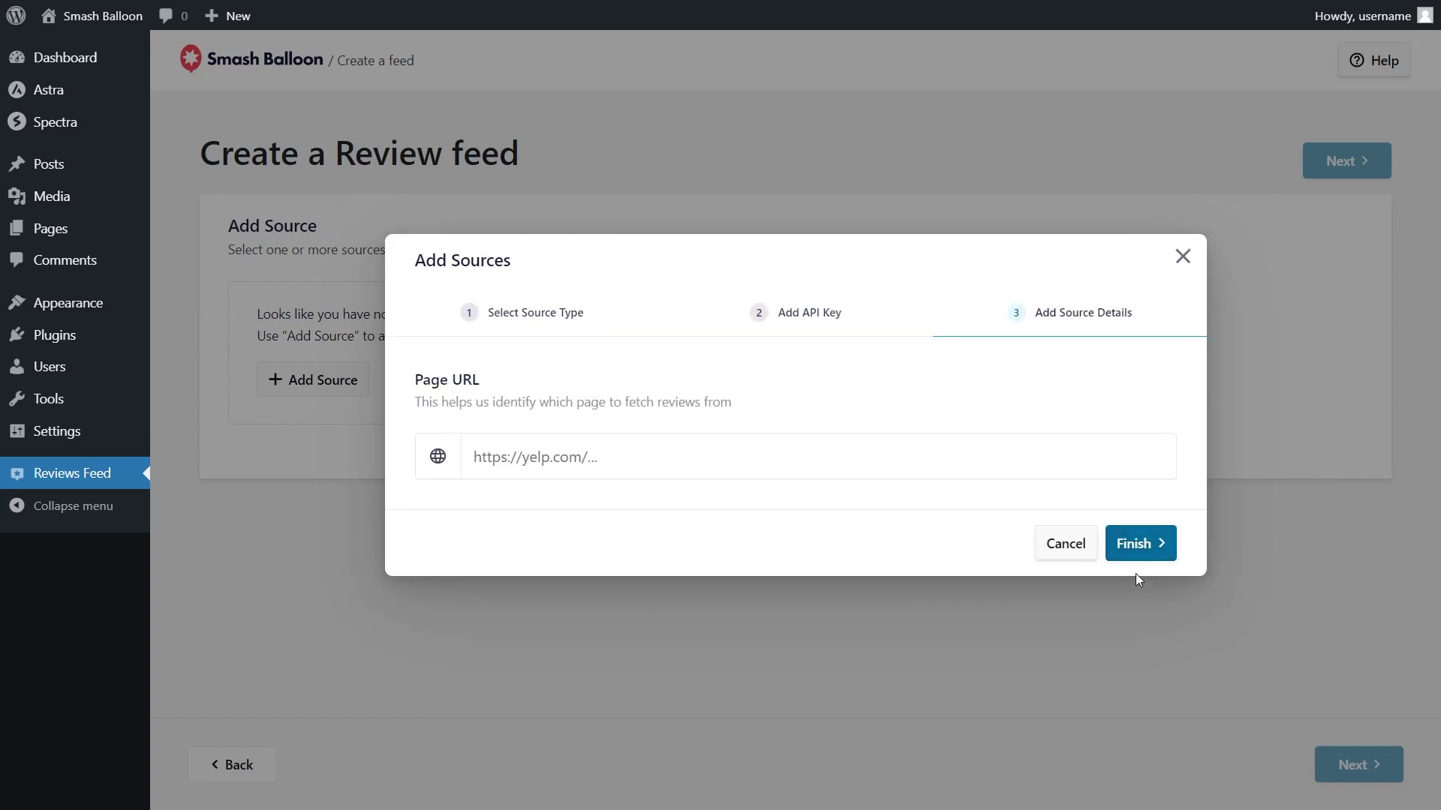